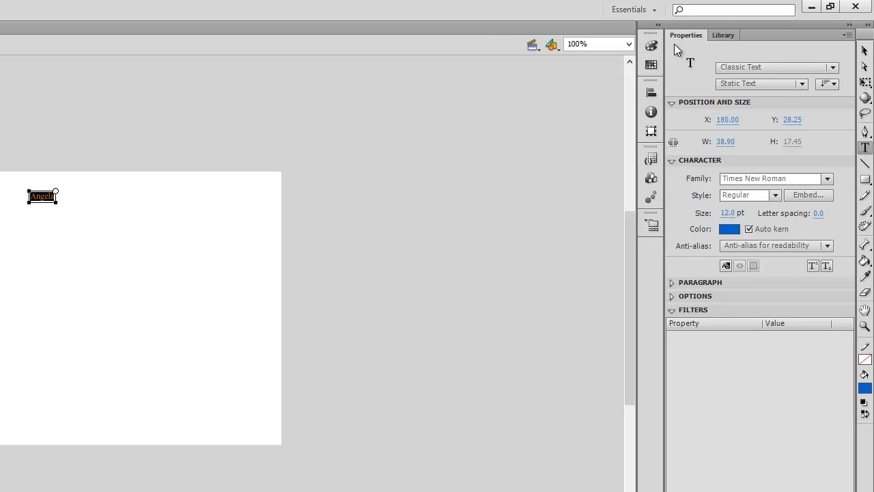
Enlarge the name title to 53 pt and move it to the stage's top edge, near the middle
drag(731, 215, 761, 216)
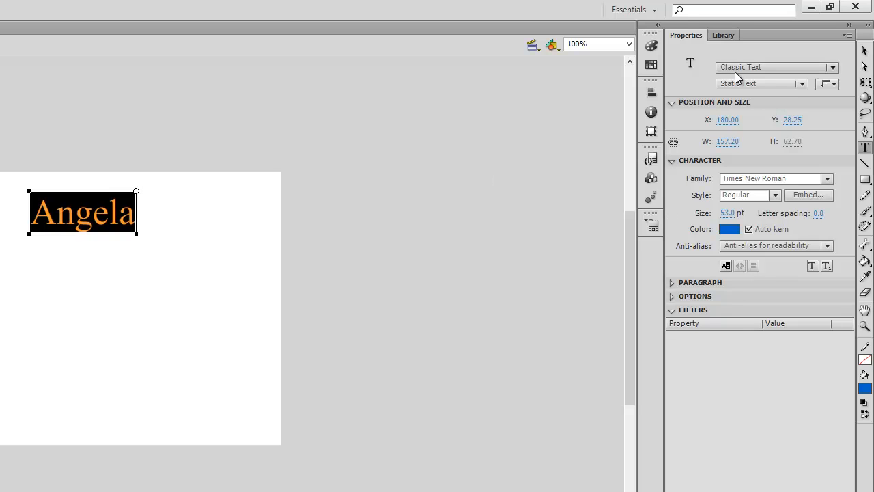
click(864, 52)
drag(111, 207, 122, 188)
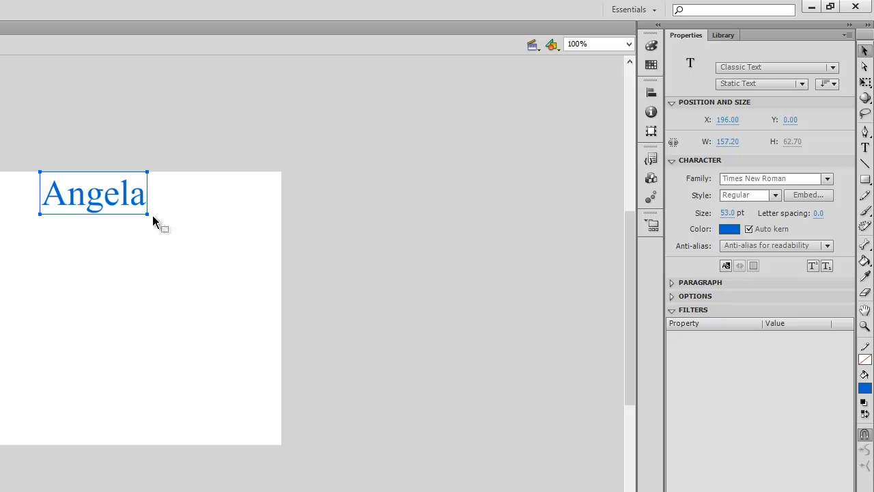
click(174, 231)
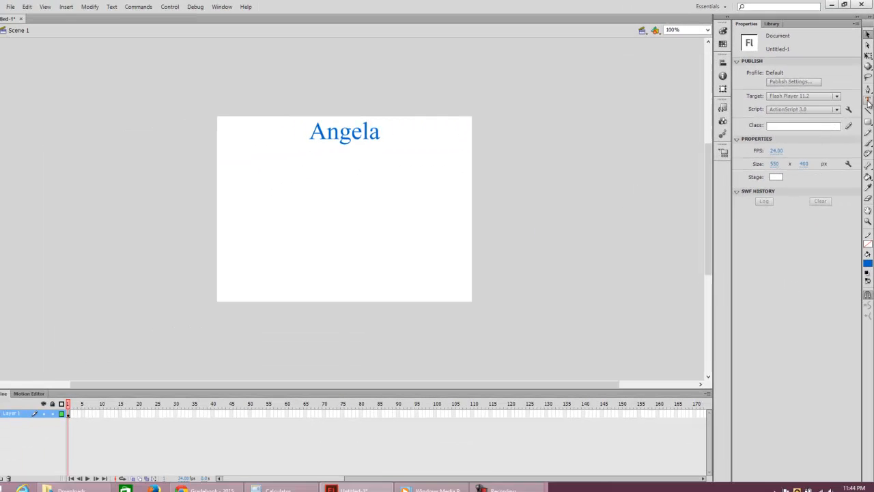
Add a "Chapter 1" heading at the stage's upper left and set its size to 31 pt
click(865, 147)
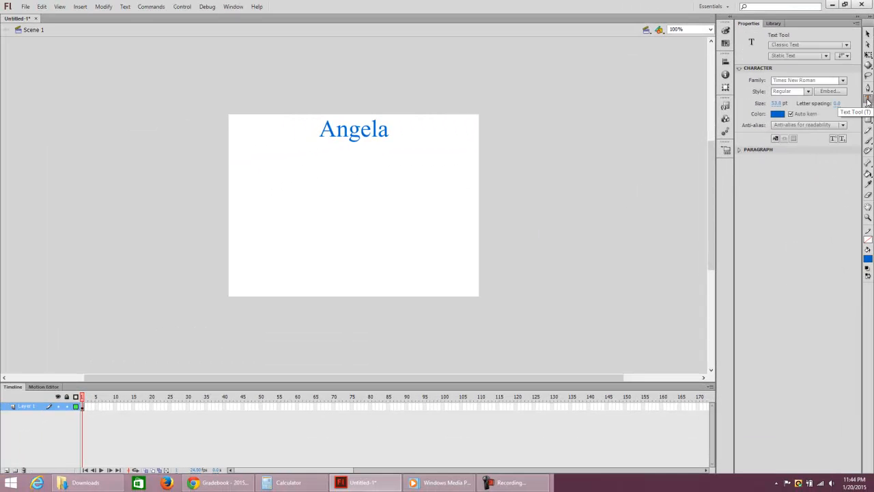
click(242, 156)
text(Ch)
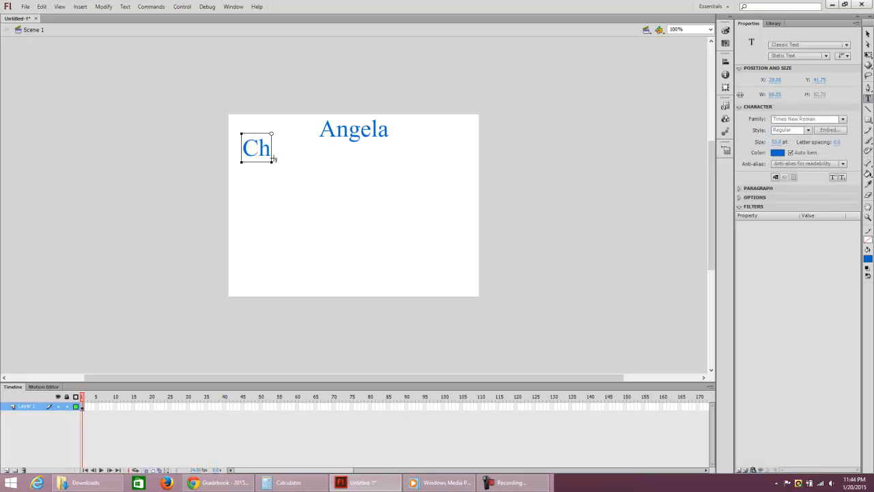
text(apter 1)
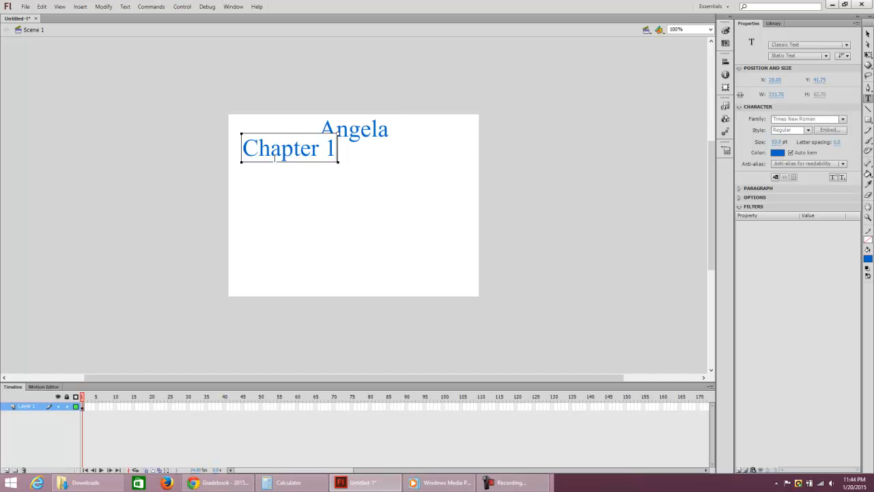
key(ctrl+a)
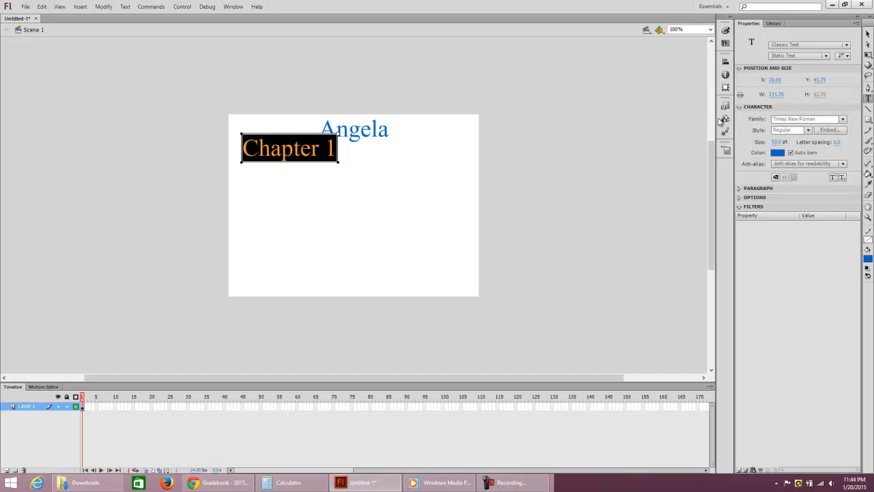
drag(776, 141, 767, 142)
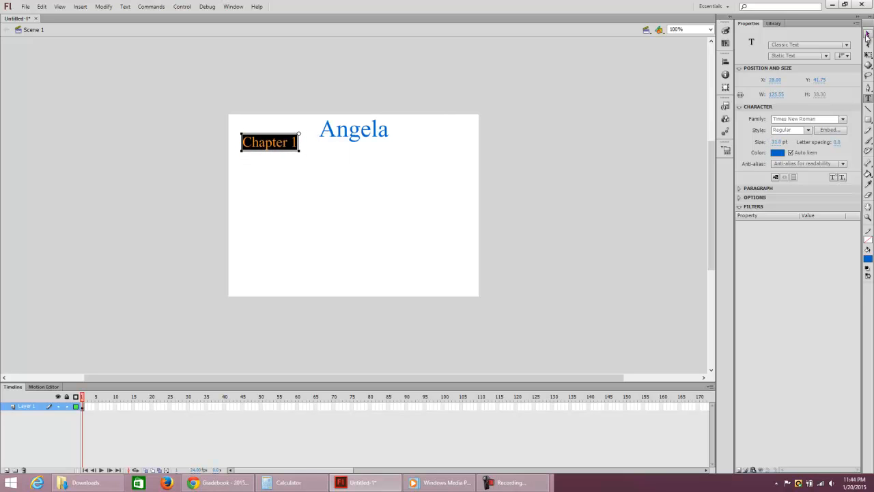
Move the "Chapter 1" heading slightly down, below the level of the title, and colour it purple
click(868, 33)
drag(285, 134, 266, 150)
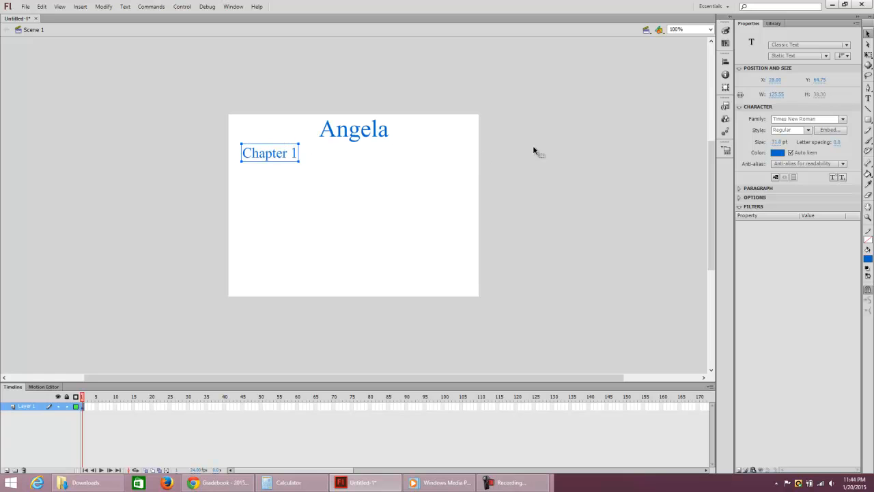
double_click(285, 153)
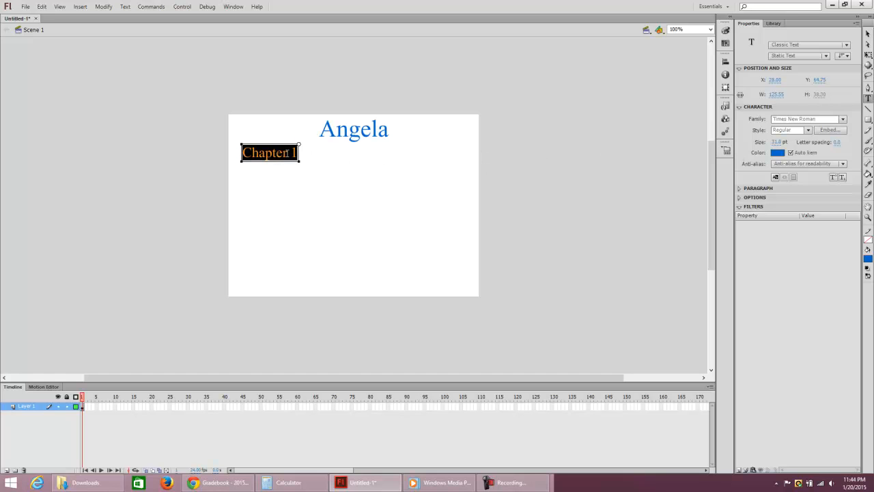
click(776, 153)
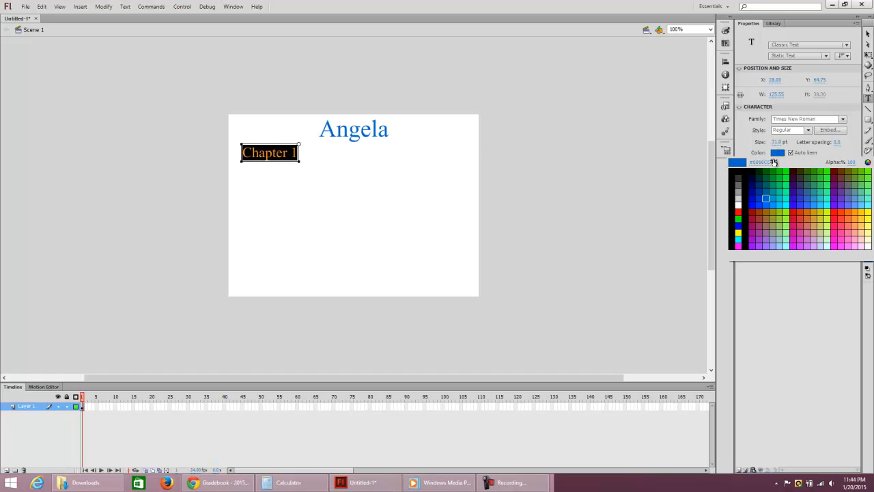
click(764, 238)
click(310, 158)
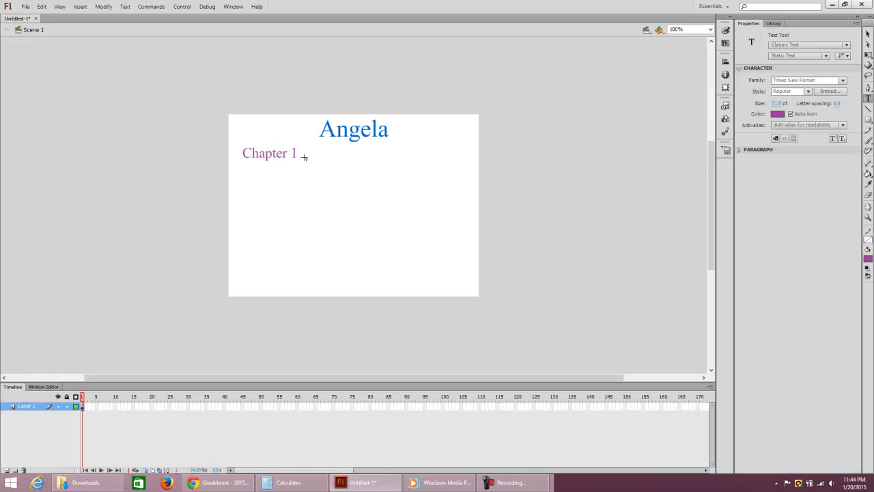
Add the text "Balloons" directly beneath the "Chapter 1" heading, slightly indented
click(258, 175)
text(Bal)
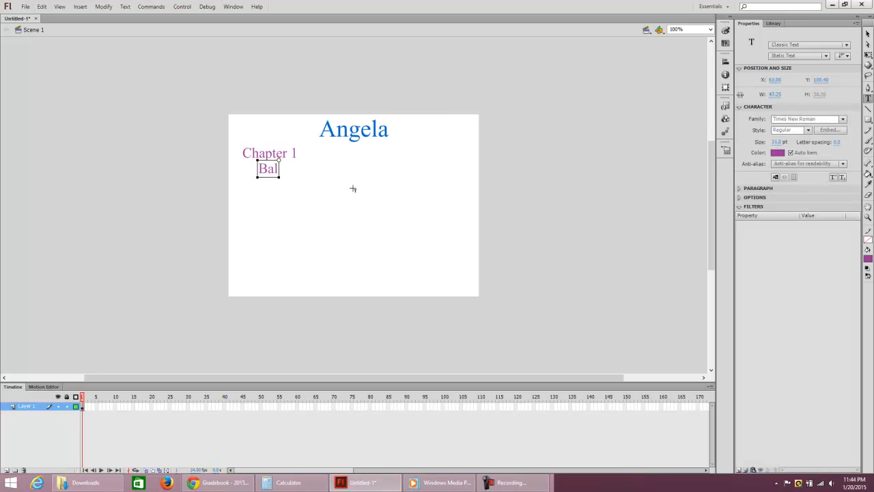
text(loons)
key(BackSpace)
text(s)
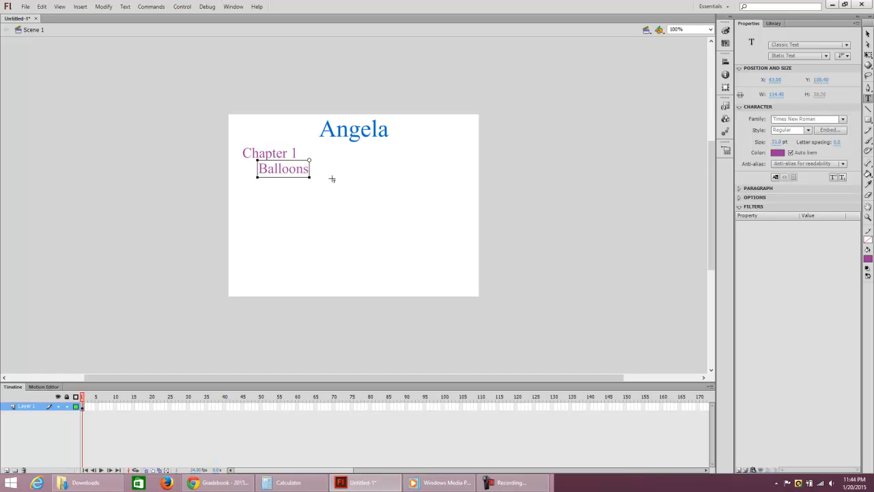
Link the whole "Balloons" text to ch1/balloons.html
key(ctrl+a)
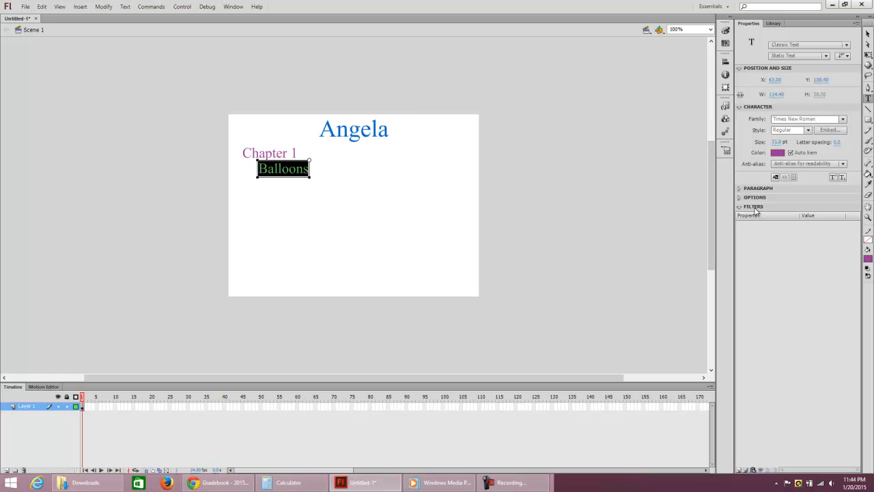
click(740, 198)
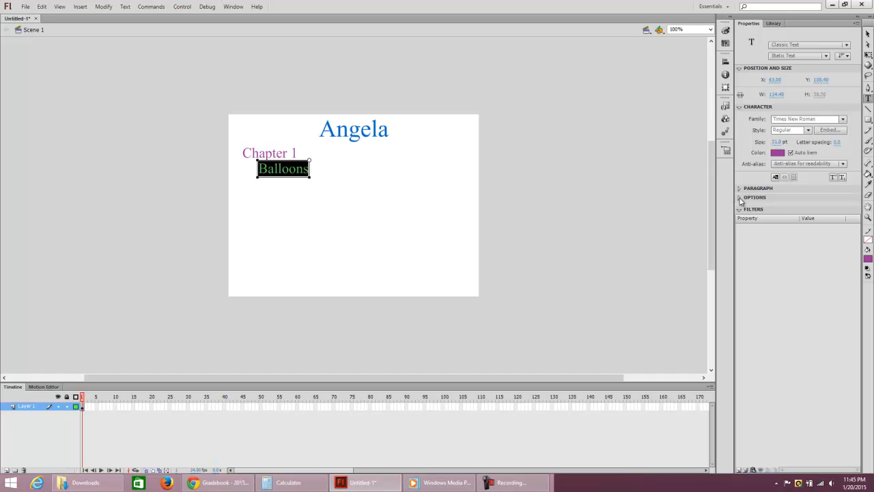
click(803, 210)
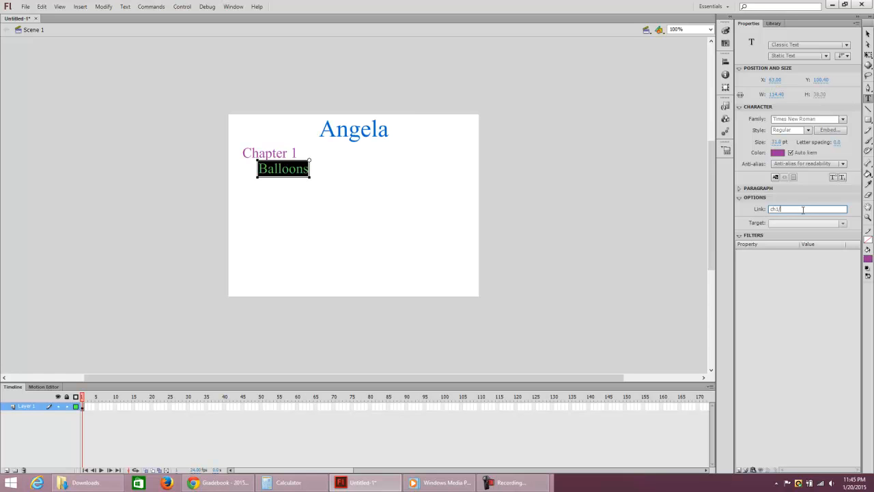
text(alloons.html)
key(Return)
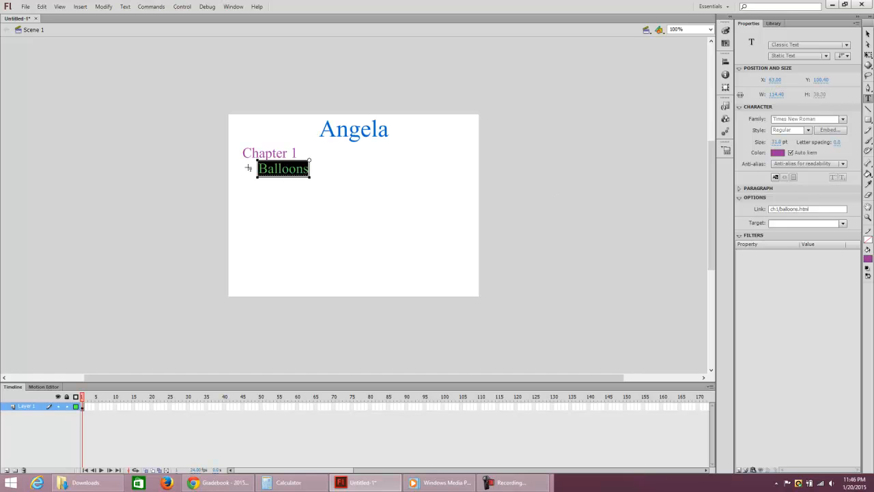
click(326, 172)
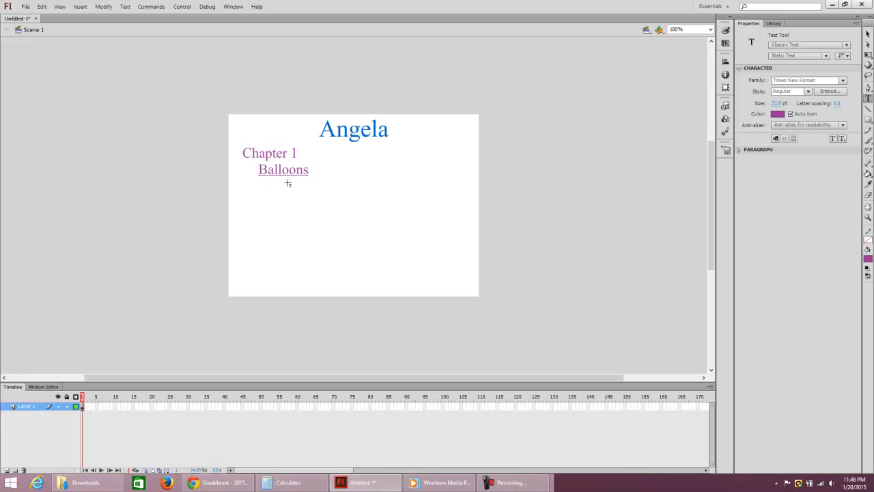
Add a "Chapter 2" heading below "Balloons", aligned near the first heading, and colour it dark pink (#CC0066)
click(241, 196)
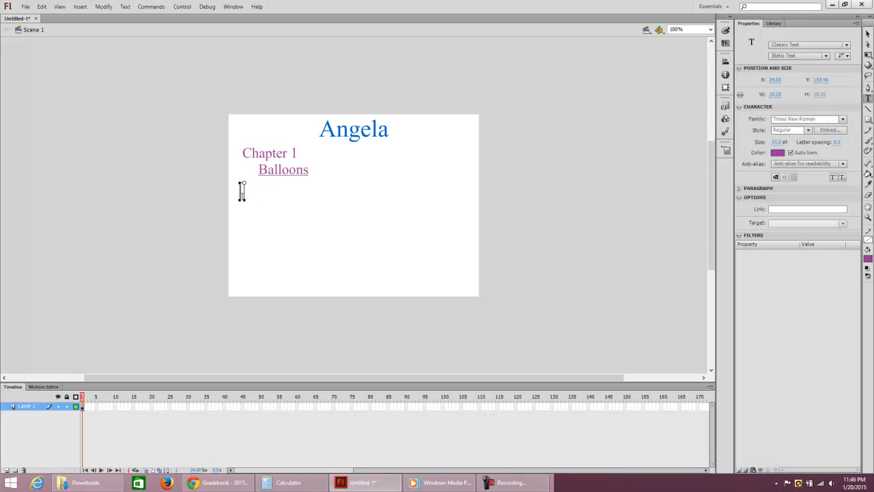
text(Chapter 2)
key(ctrl+a)
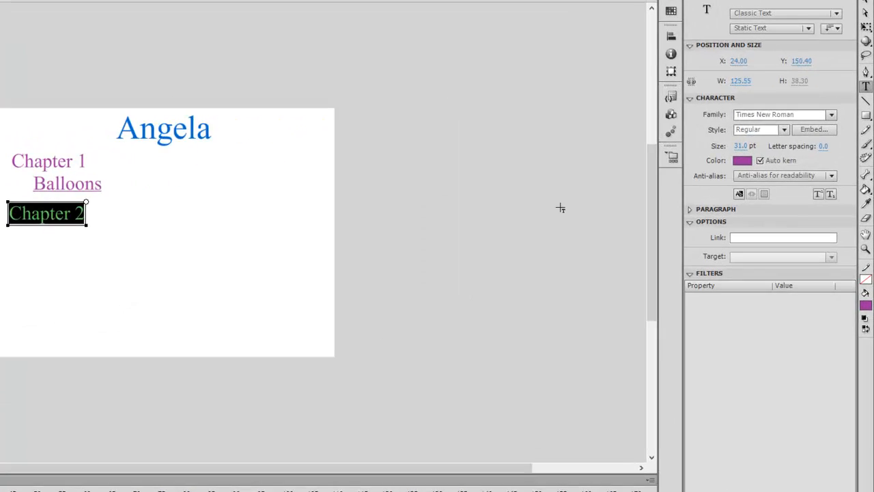
click(729, 165)
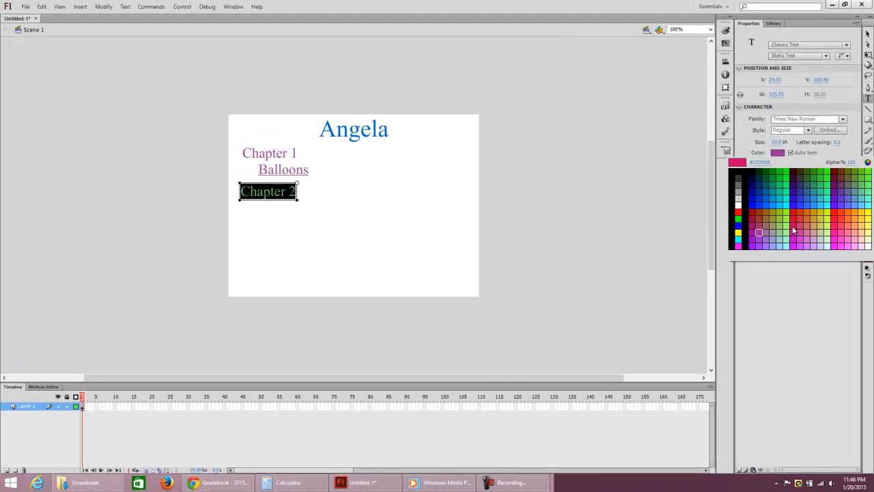
click(762, 240)
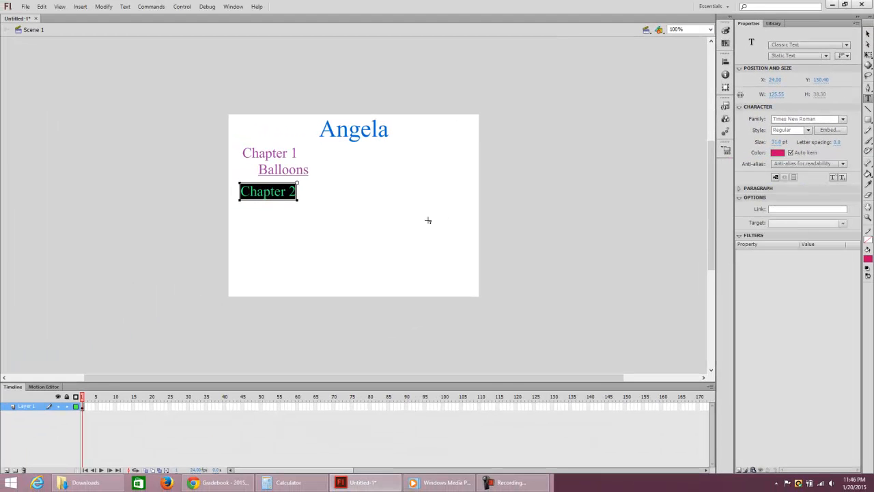
Add the text "Go Fish" directly beneath the "Chapter 2" heading, slightly indented
click(259, 216)
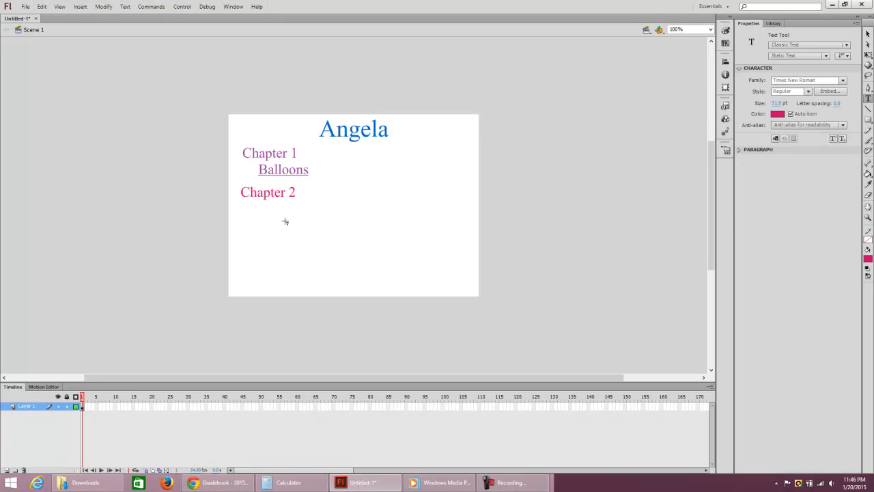
click(263, 214)
text(Go Fish)
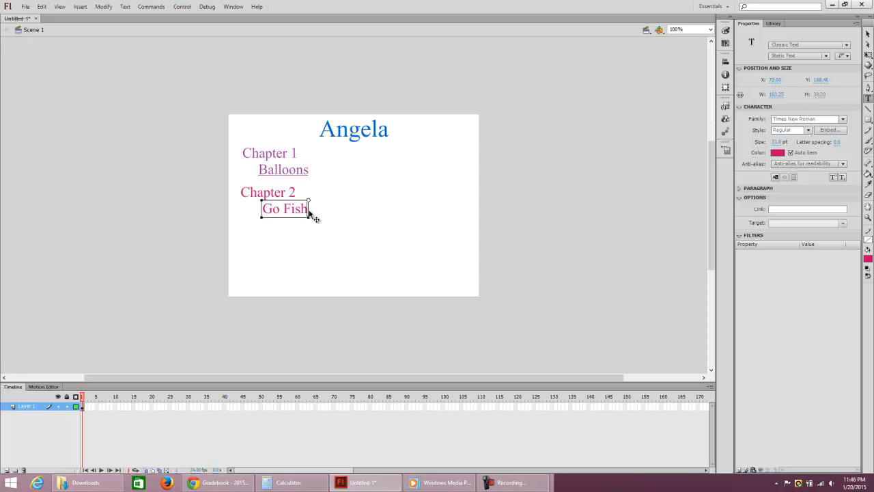
Link the whole "Go Fish" text to ch2/fish.html
drag(307, 209, 253, 209)
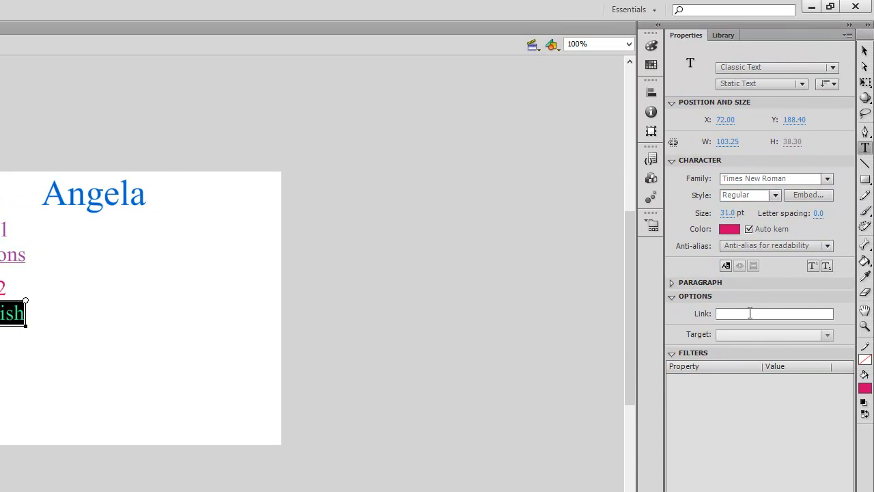
click(750, 313)
text(ch2)
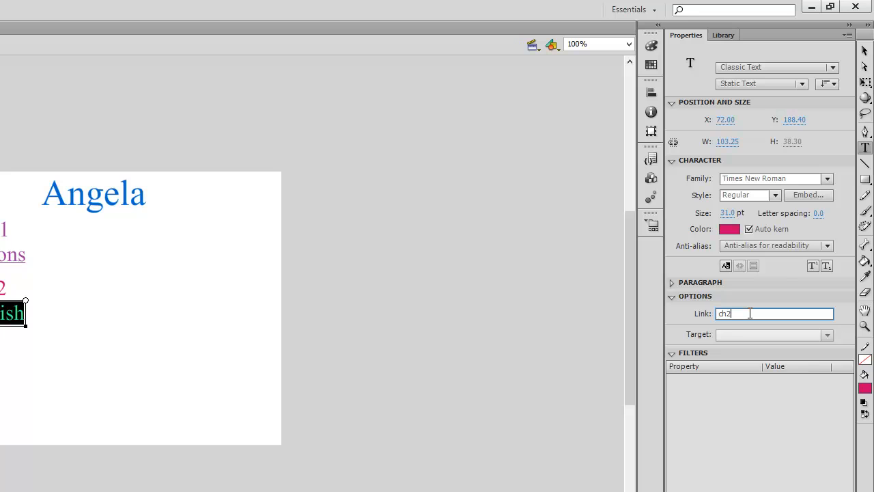
text(/fish.html)
key(Return)
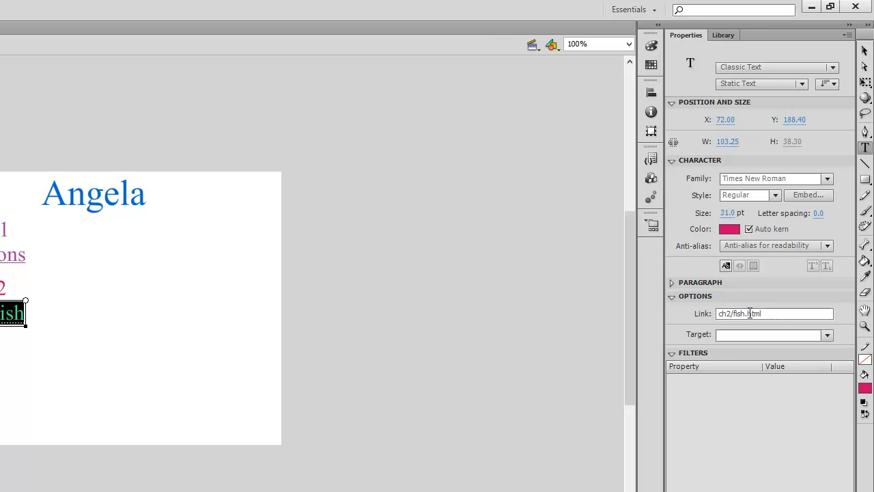
click(3, 317)
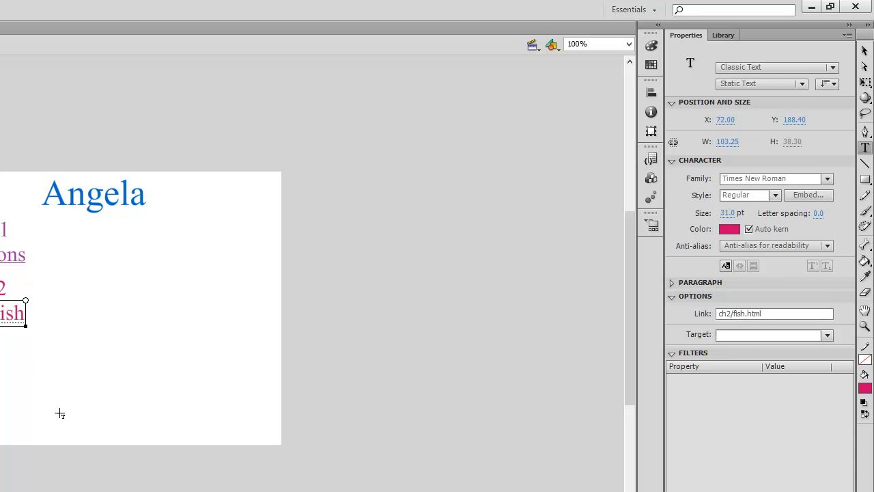
click(46, 316)
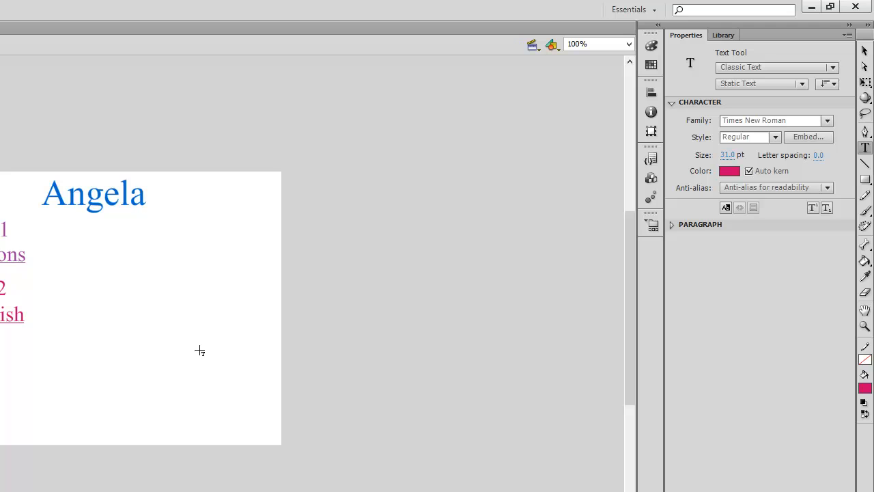
Resize the stage to 584 x 453 px and set its background colour to light cyan (#99FFFF)
click(864, 51)
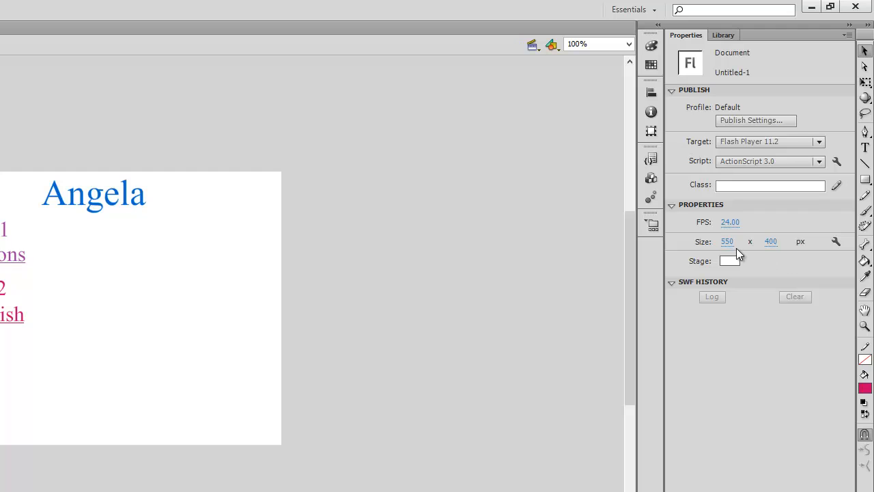
drag(779, 244, 794, 243)
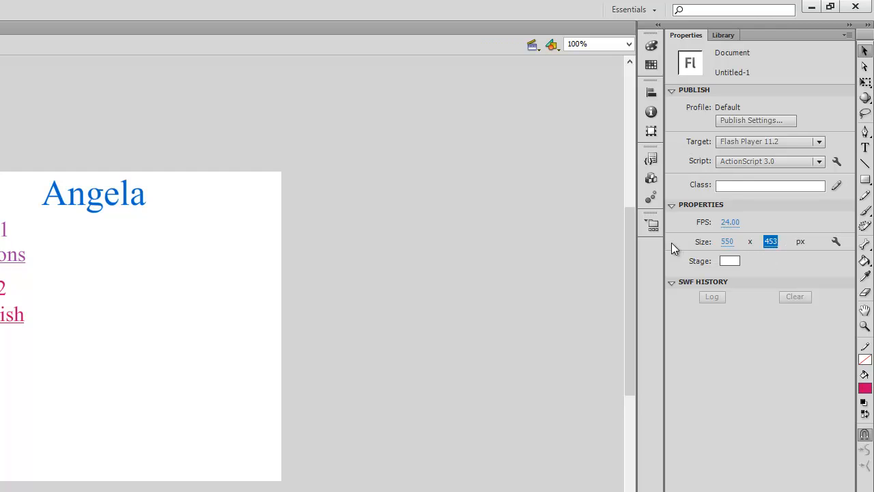
drag(724, 244, 747, 244)
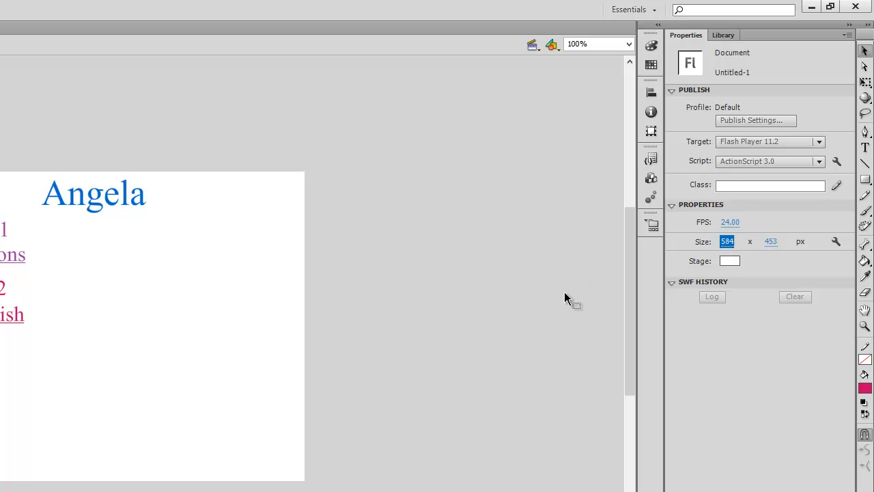
click(728, 261)
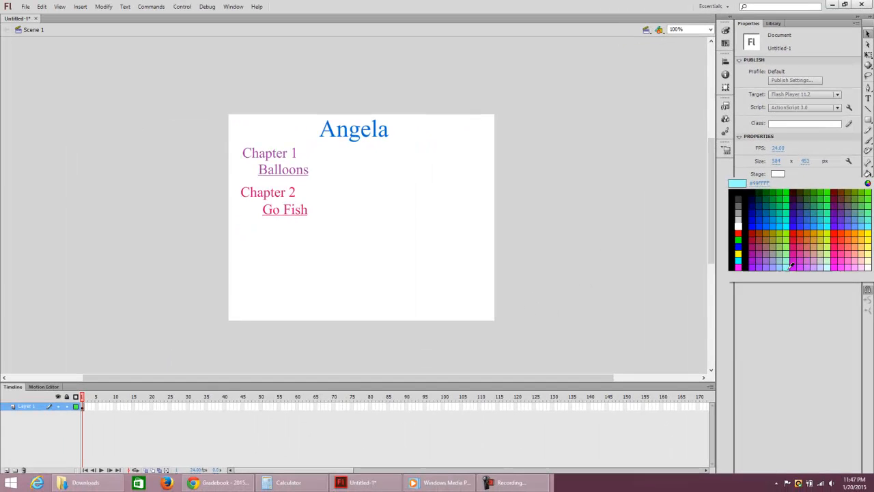
click(740, 398)
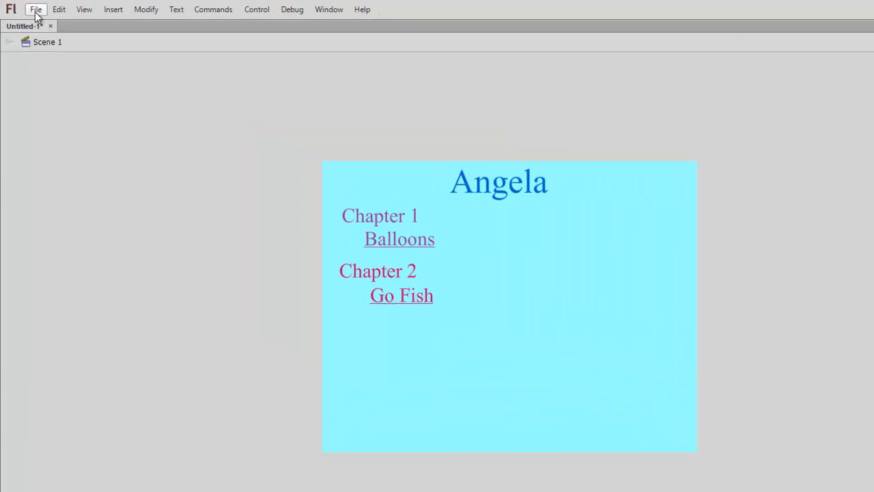
Start saving the document under a new name and create a folder named 224 inside Documents
click(27, 7)
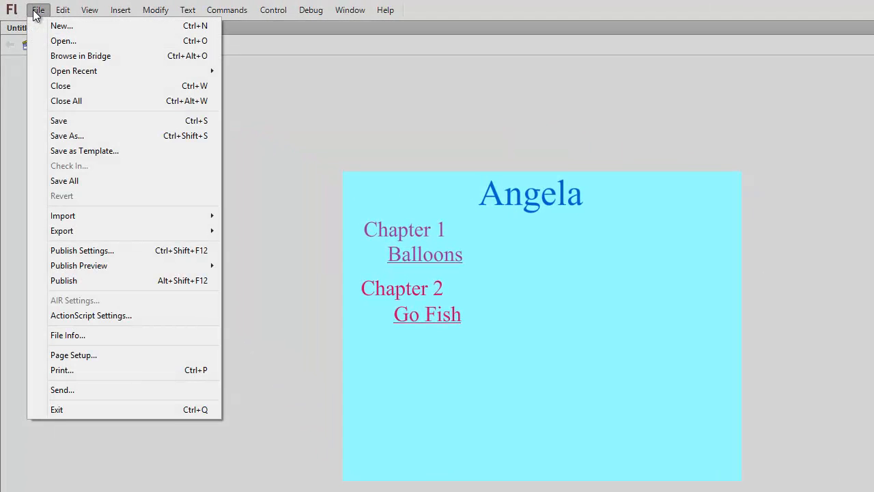
click(62, 135)
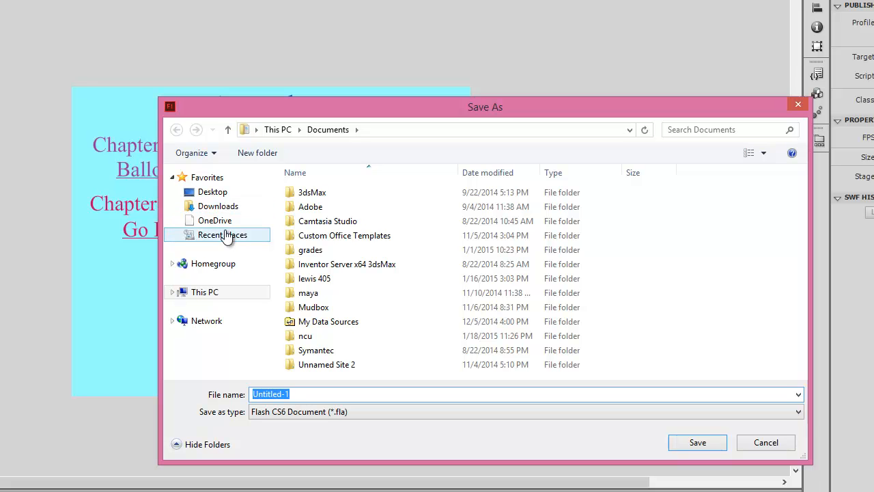
click(192, 293)
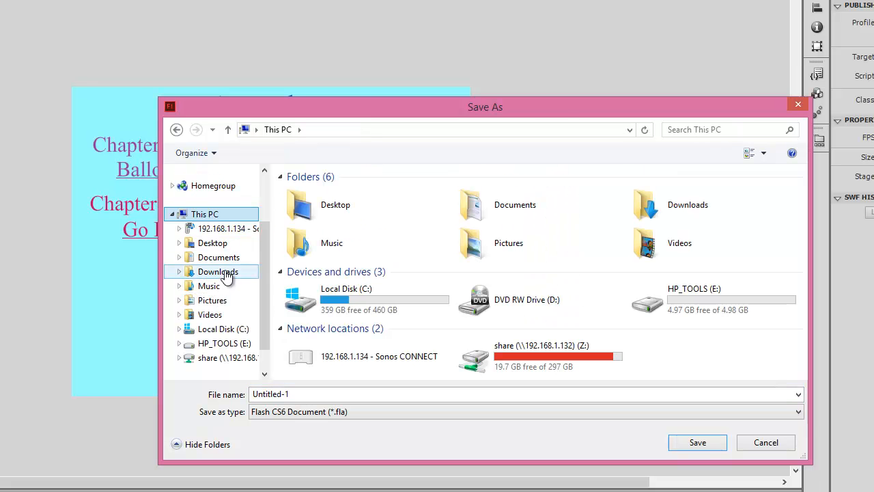
click(220, 258)
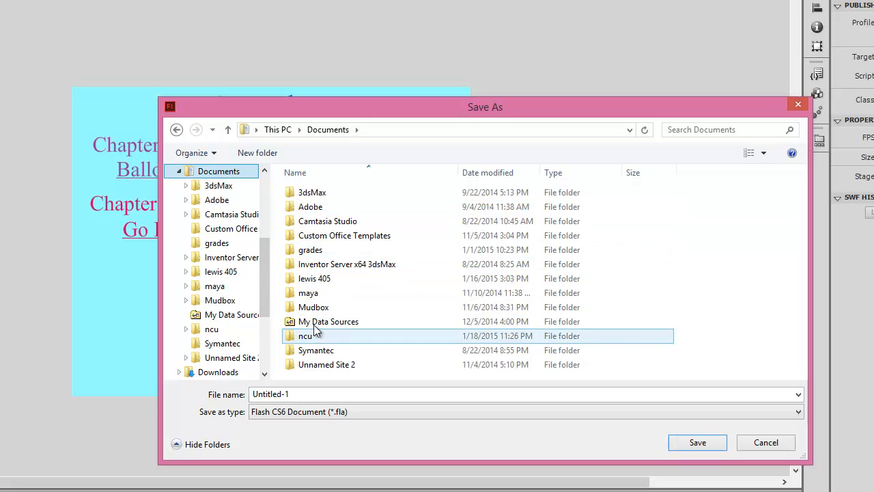
click(258, 152)
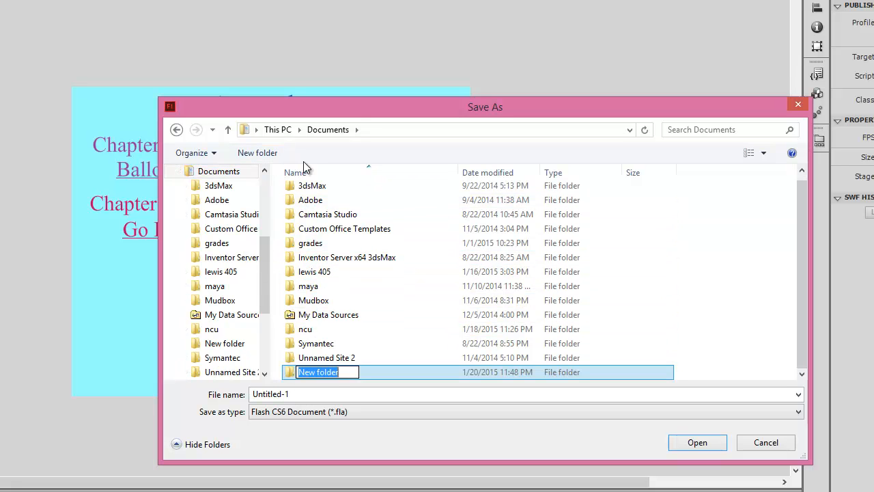
text(224)
key(Return)
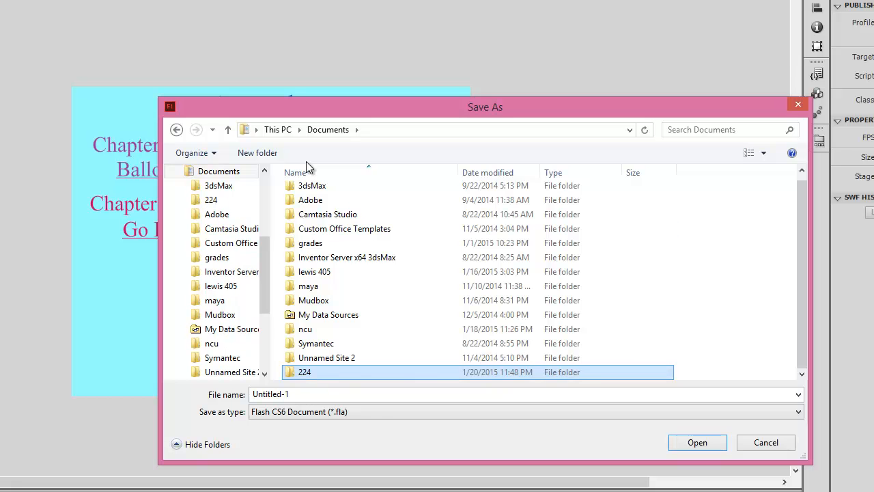
Save the Flash CS6 document as index inside the 224 folder
double_click(306, 374)
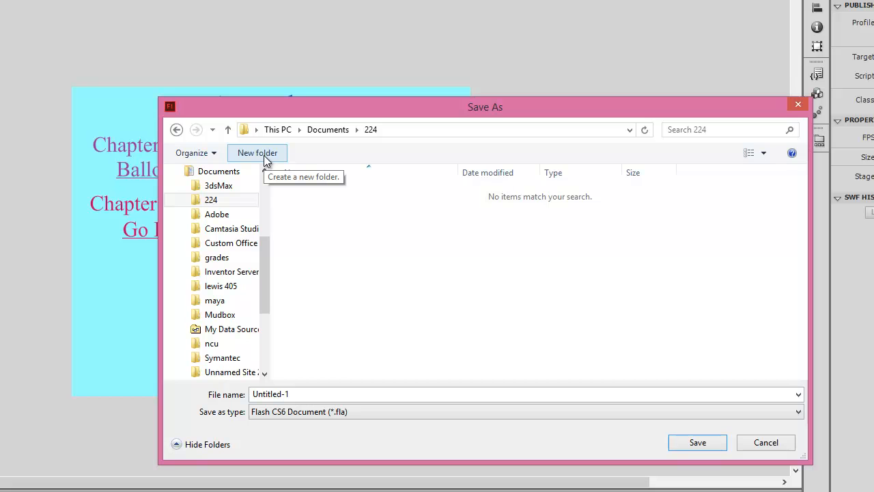
double_click(383, 393)
text(index)
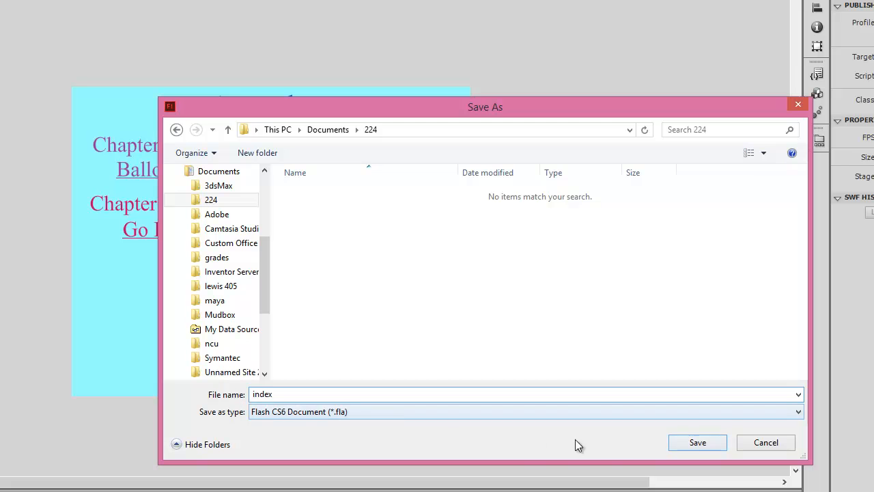
click(706, 443)
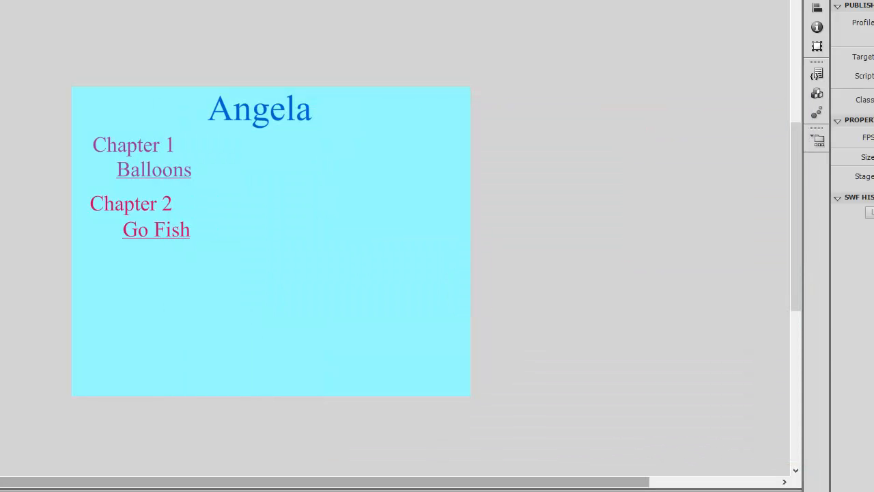
Switch to File Explorer and open the 224 folder in Documents
key(alt+Tab)
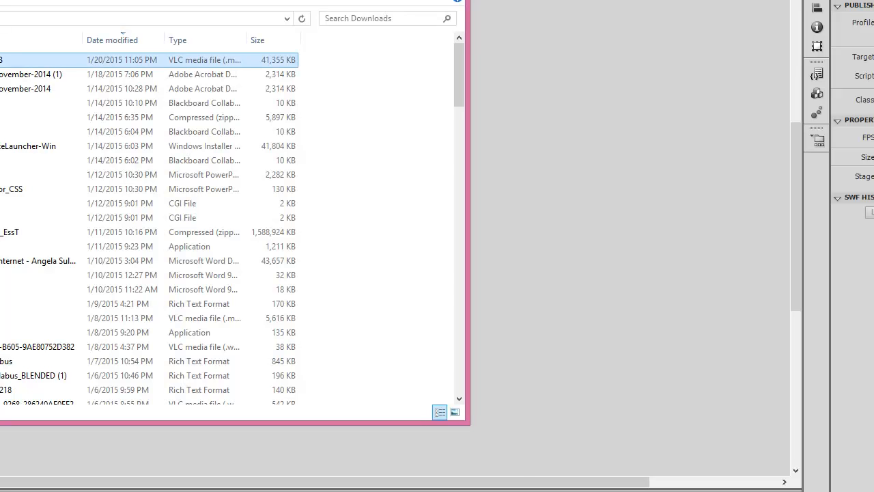
key(alt+Up)
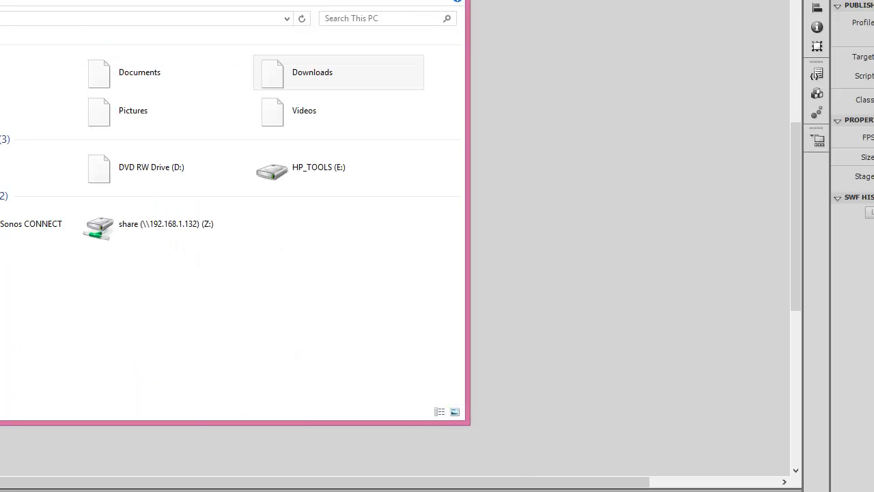
double_click(107, 73)
text(224)
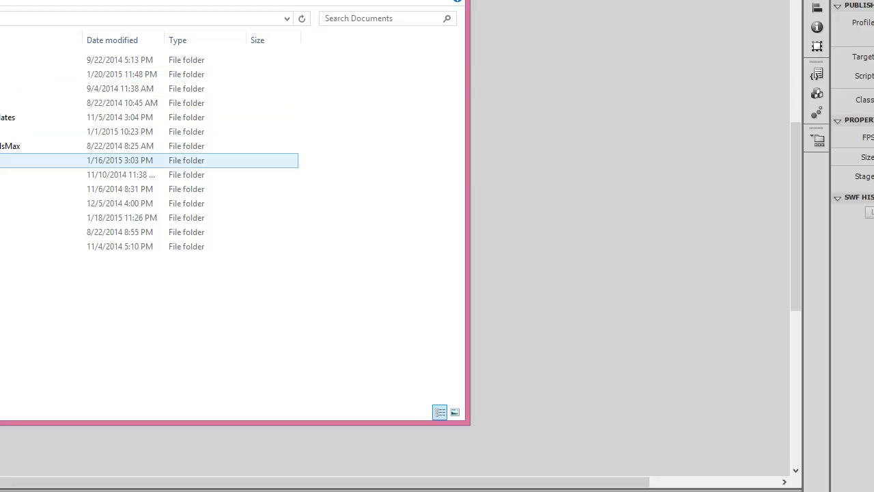
key(Return)
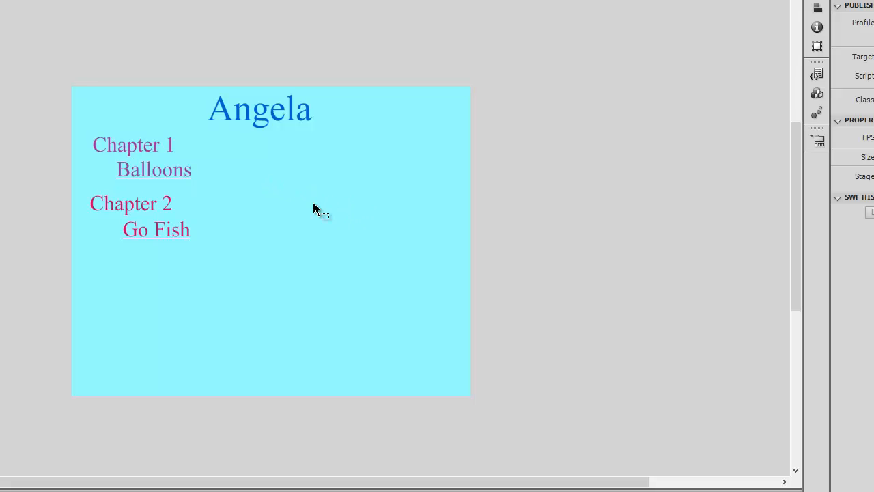
Test the index movie, check the files generated in the 224 folder, and close the test window
key(ctrl+Return)
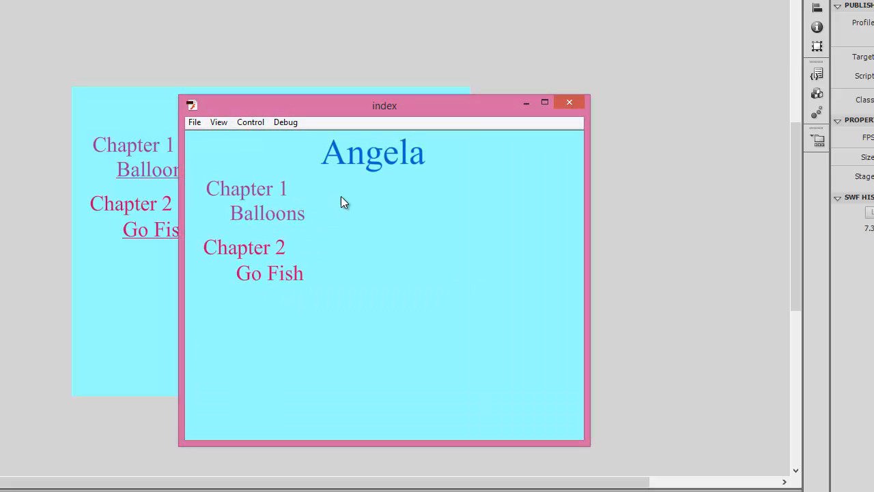
key(alt+Tab)
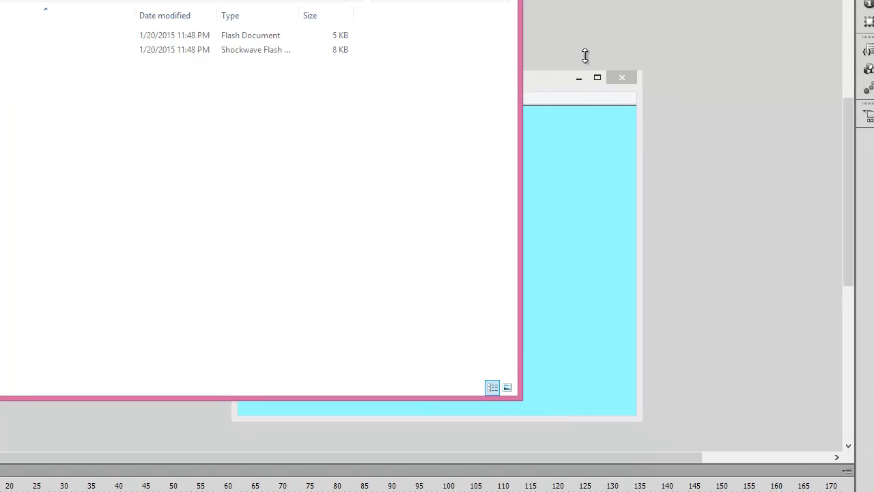
click(548, 84)
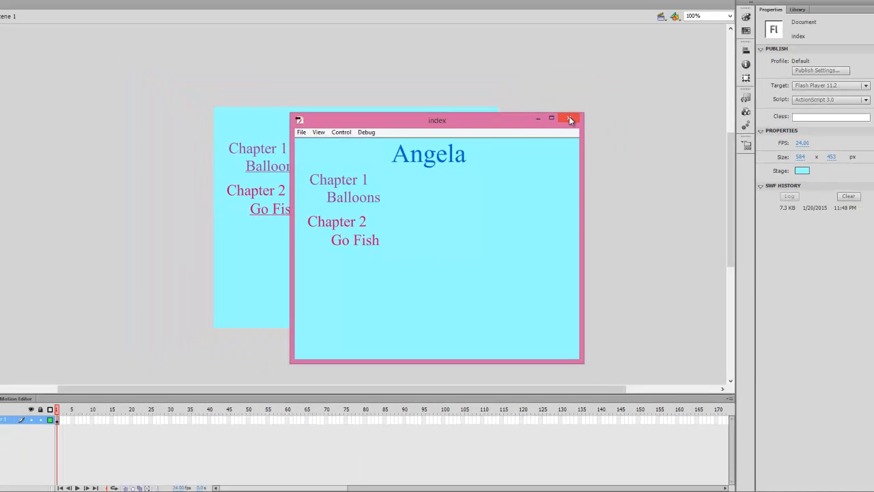
click(624, 80)
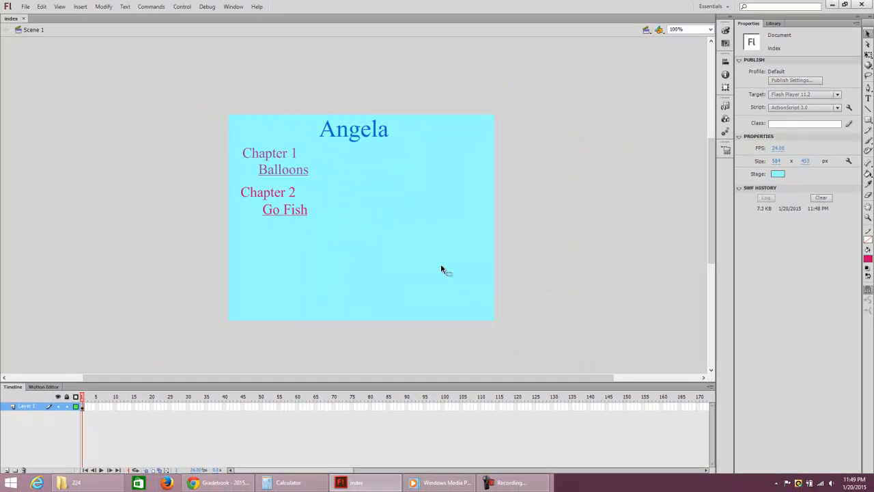
Publish the index document, check the published files in the 224 folder, and return to Flash
click(26, 6)
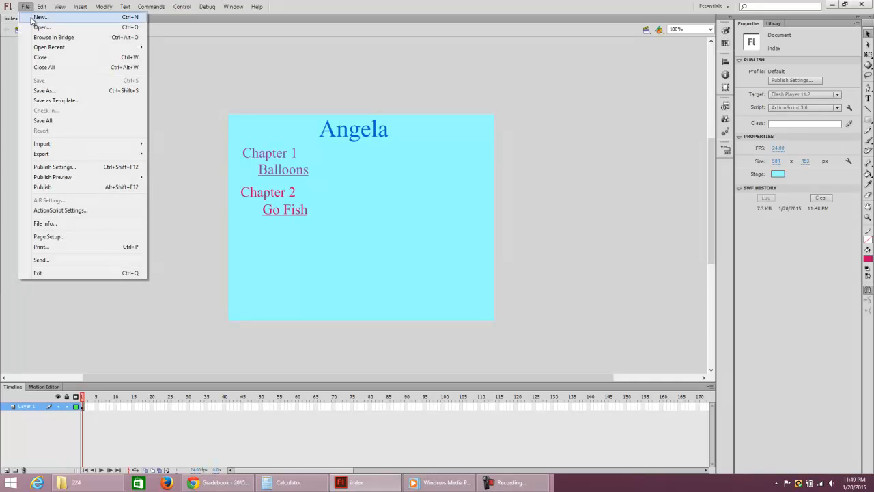
click(58, 189)
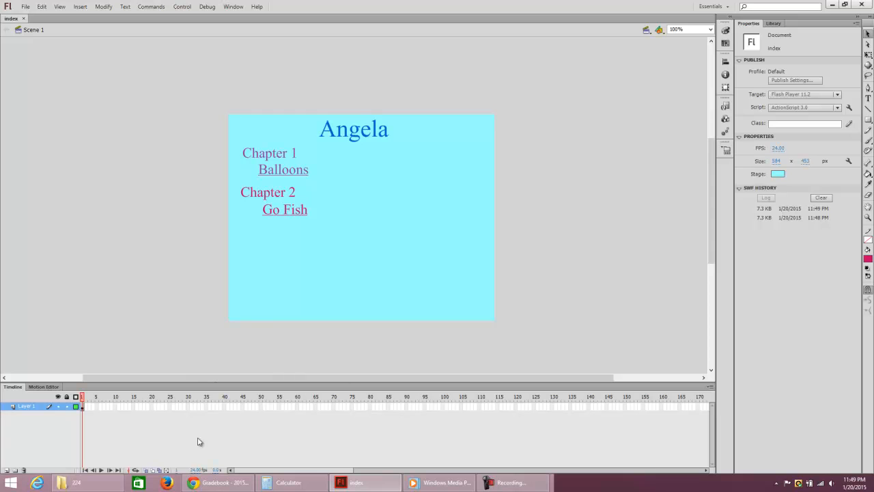
click(97, 479)
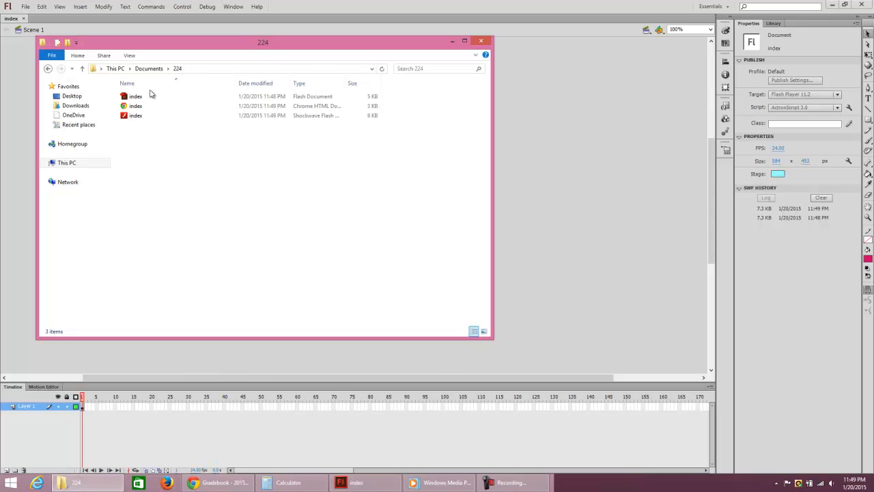
click(137, 107)
click(136, 115)
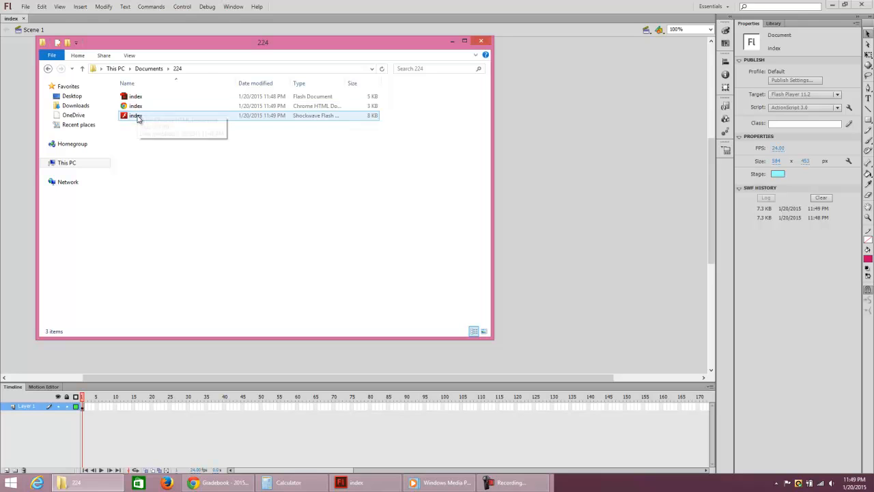
click(140, 97)
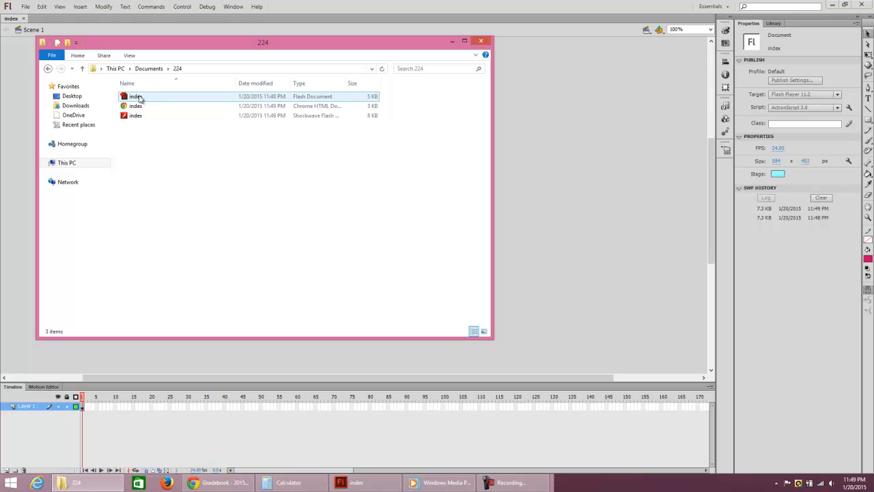
click(559, 134)
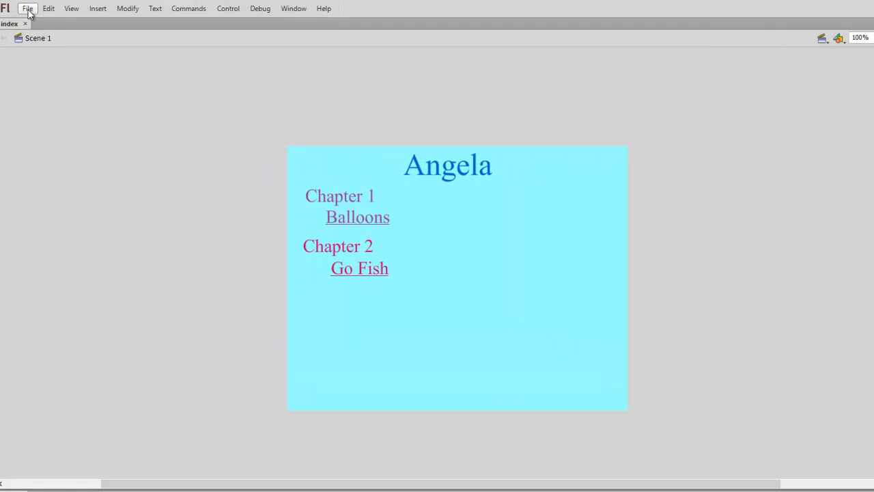
Create a new ActionScript 3.0 document with a 550 x 400 px white stage
click(27, 8)
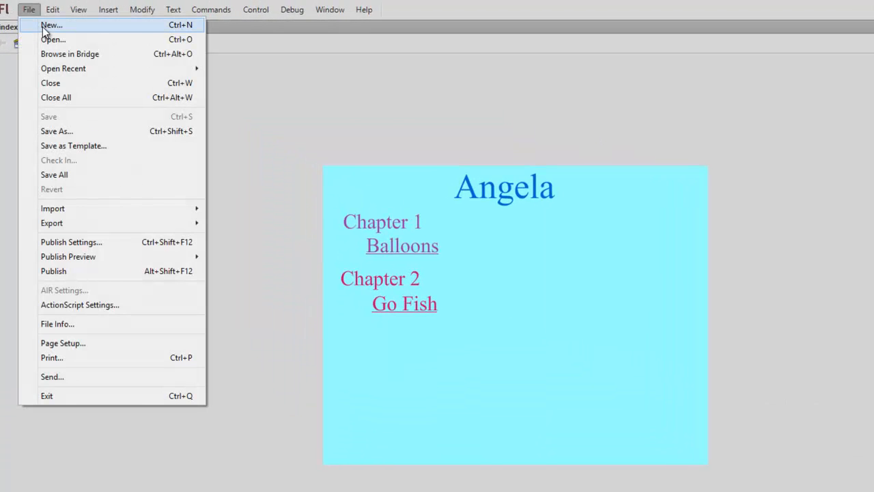
click(42, 26)
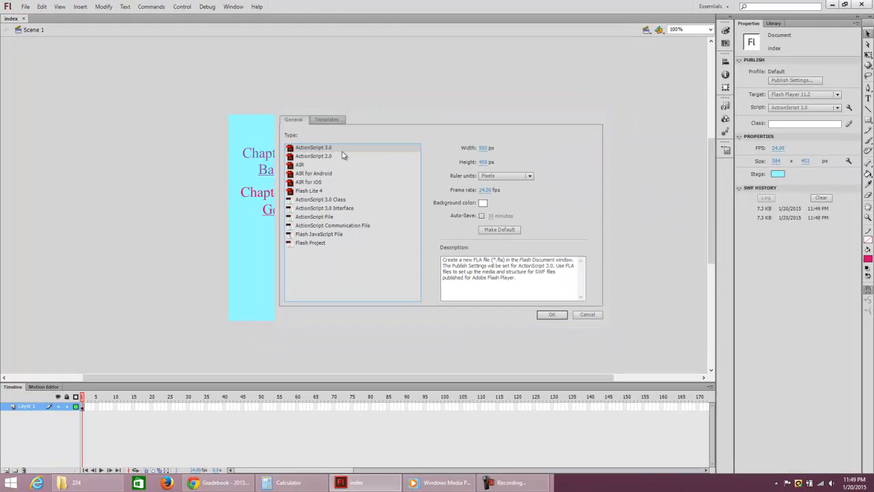
click(551, 314)
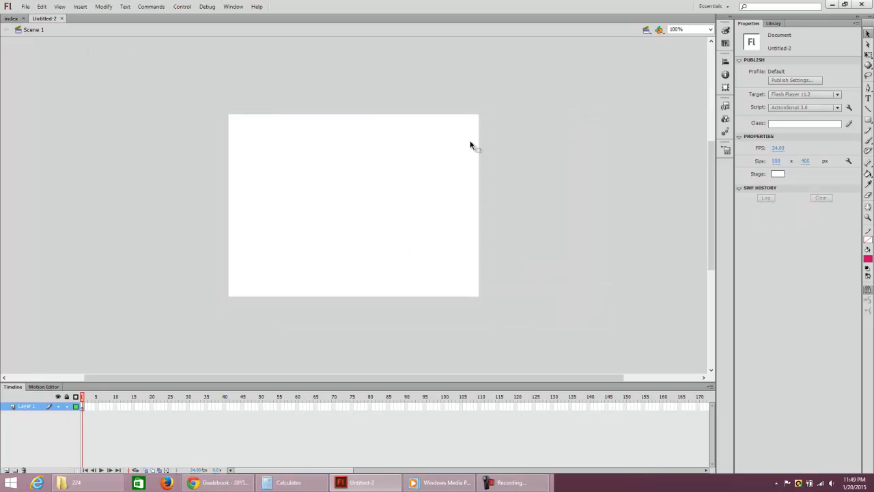
Draw a dark pink upright oval without a stroke in the upper-left part of the stage
click(869, 120)
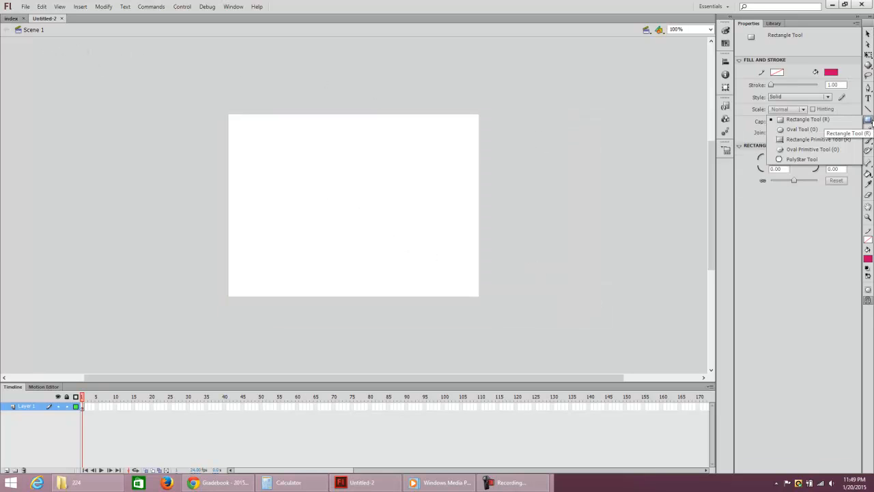
click(797, 129)
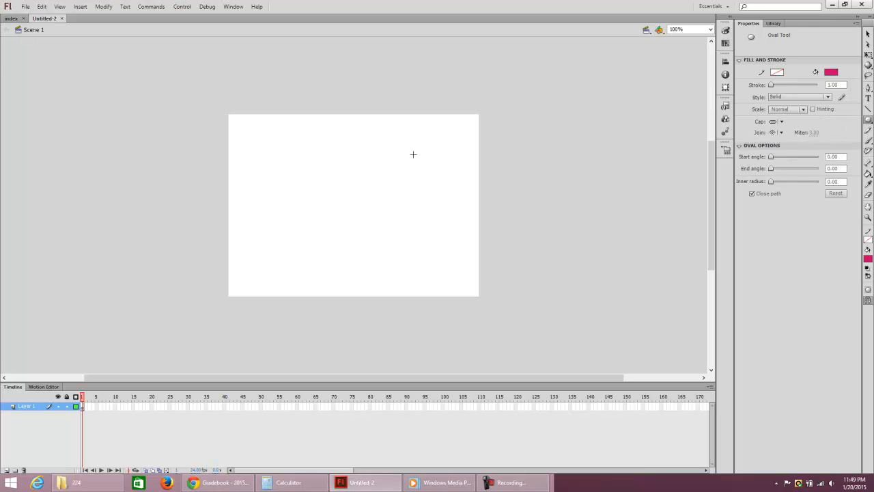
drag(266, 151, 306, 199)
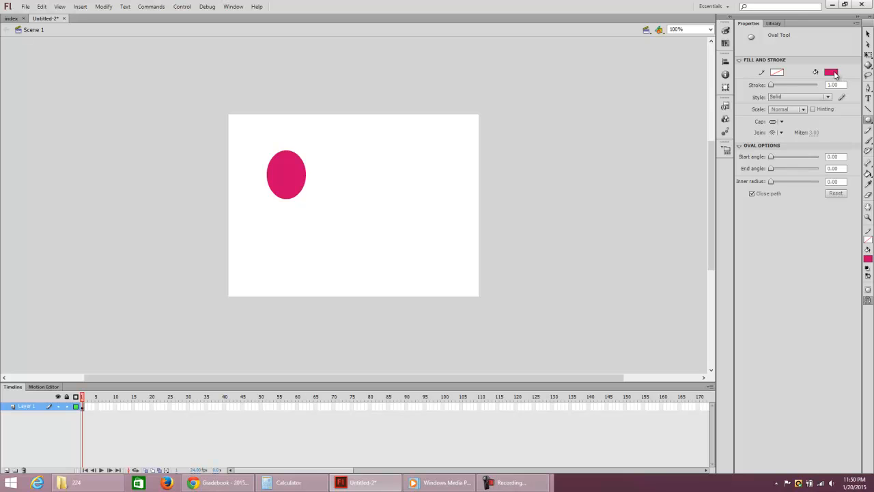
Draw a turquoise (#33CCCC) oval and a purple oval in a row to the right of the pink one
click(832, 73)
click(823, 121)
drag(318, 151, 349, 199)
click(834, 73)
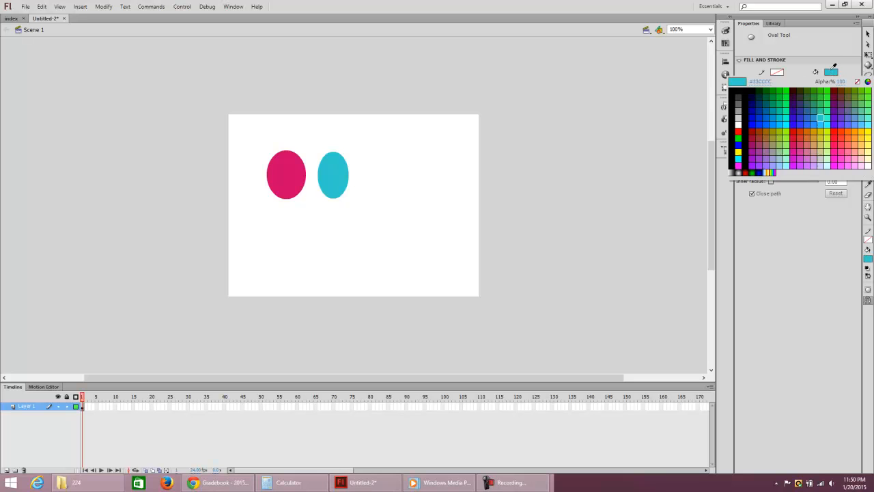
click(844, 121)
drag(353, 152, 382, 200)
Move the three ovals together toward the stage's upper-left corner, and select only the purple one
key(v)
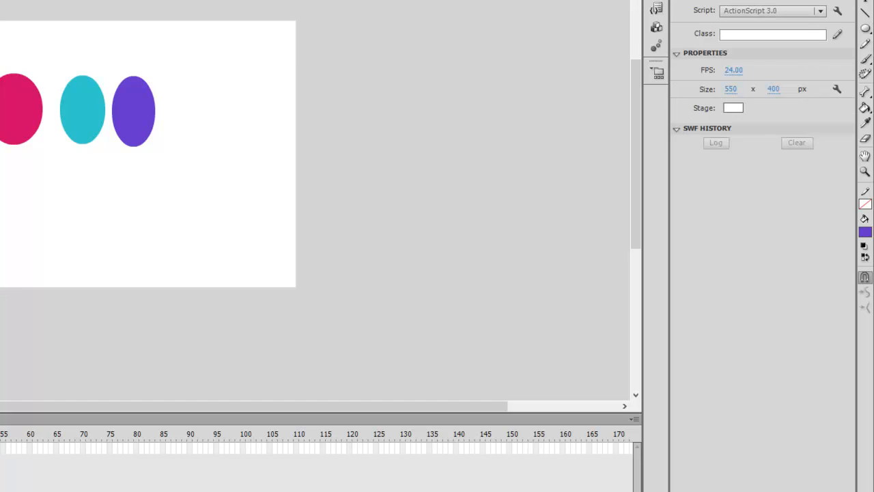
click(21, 116)
shift+click(99, 114)
shift+click(130, 117)
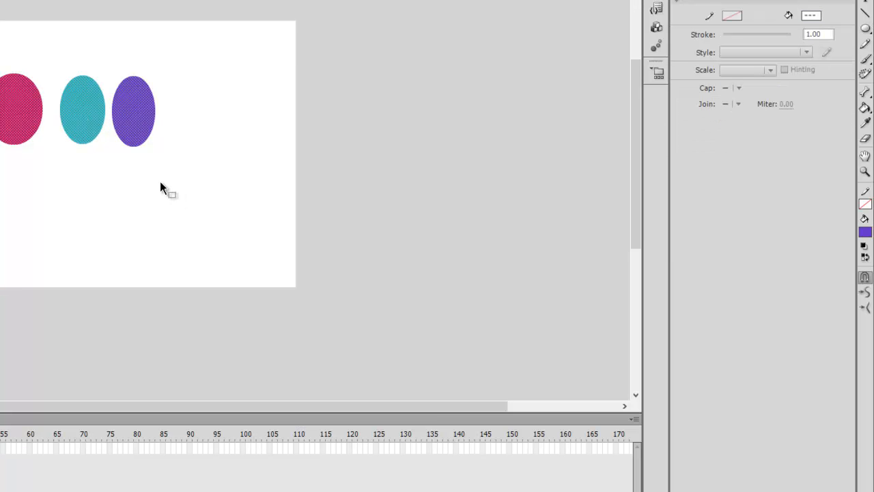
drag(88, 124, 35, 90)
click(61, 95)
click(33, 100)
click(101, 93)
drag(101, 93, 88, 87)
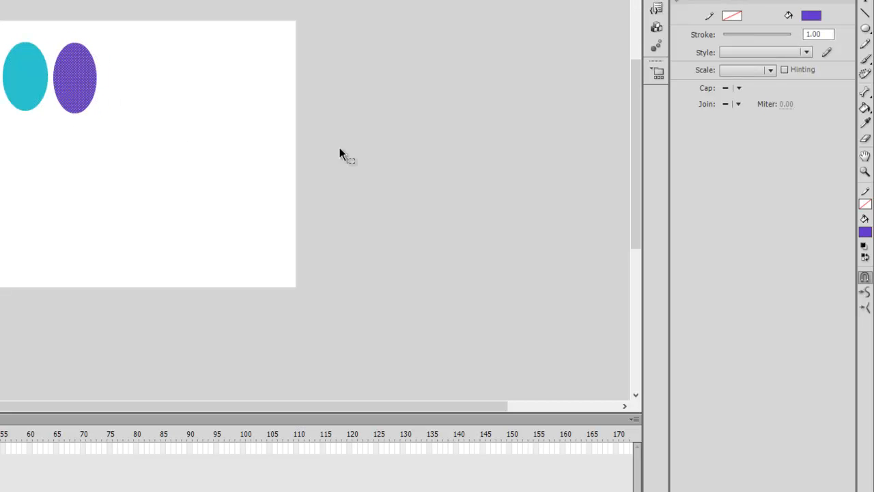
Draw a looping green (#669933) string hanging down from the pink balloon with the Pencil tool in Smooth mode
click(867, 60)
click(865, 43)
click(864, 290)
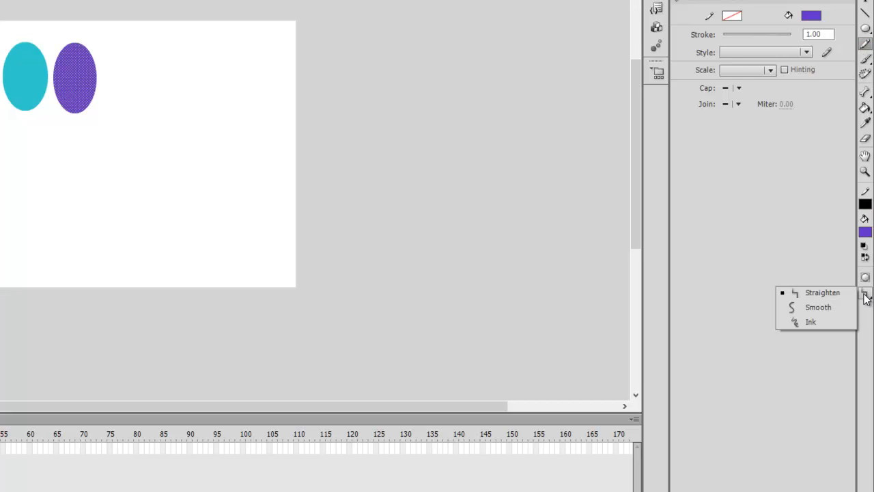
click(817, 309)
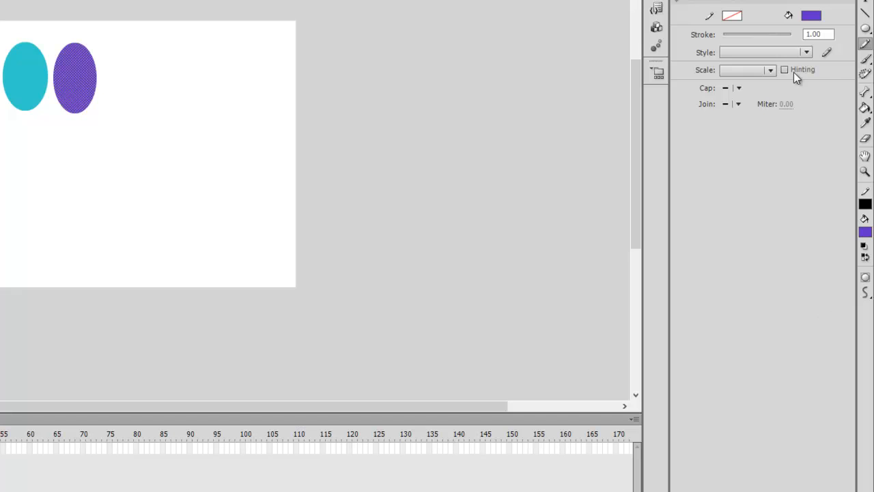
click(733, 20)
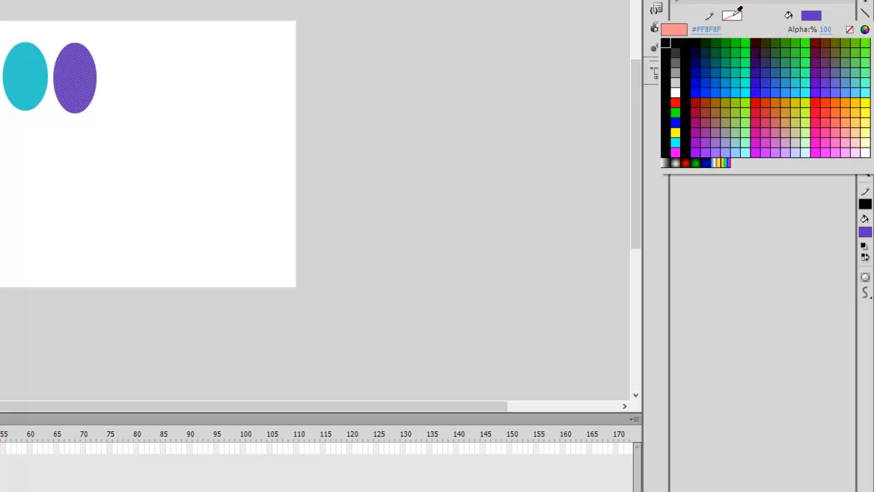
click(721, 61)
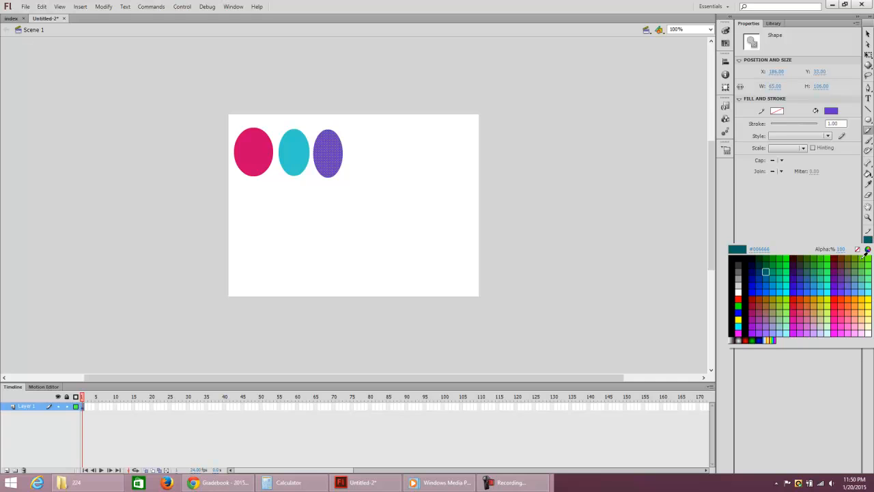
click(855, 265)
mouse_move(256, 171)
mouse_down()
mouse_move(257, 237)
mouse_move(236, 251)
mouse_move(266, 270)
mouse_up()
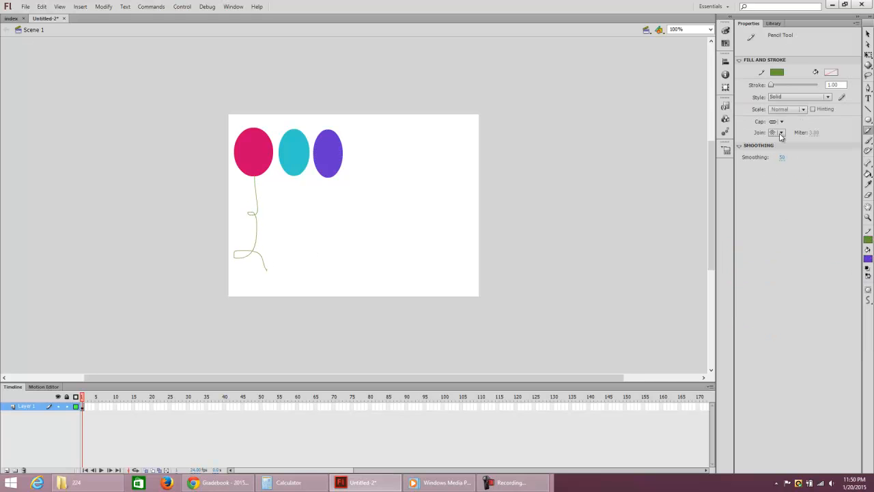
Draw a dark red looping string below the turquoise balloon and a light pink one below the purple balloon
click(867, 243)
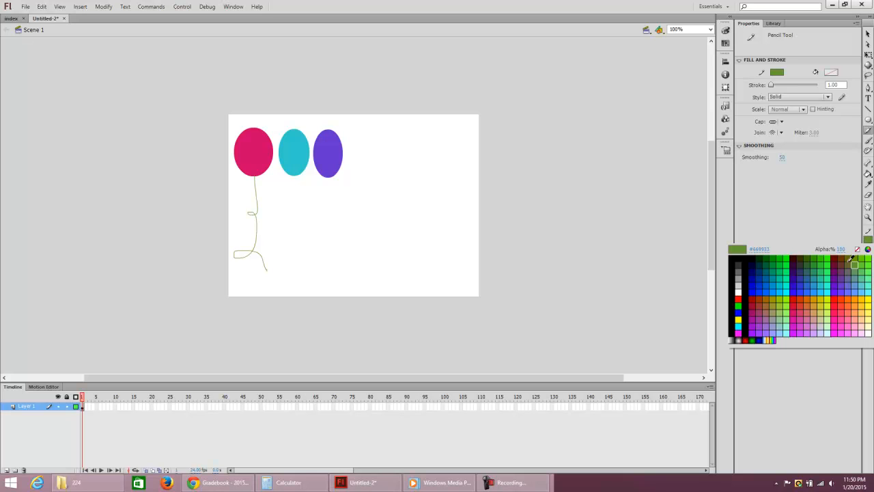
click(837, 267)
mouse_move(294, 168)
mouse_down()
mouse_move(291, 228)
mouse_move(310, 246)
mouse_move(295, 265)
mouse_up()
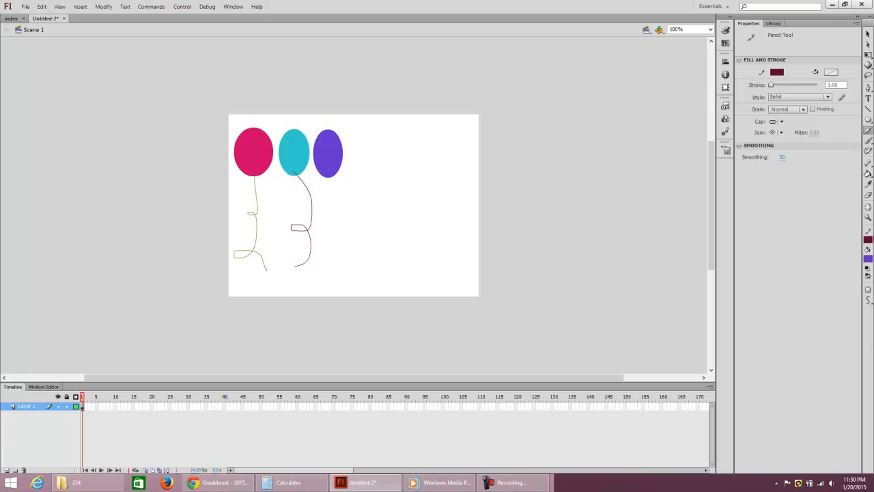
click(867, 239)
click(848, 319)
mouse_move(328, 171)
mouse_down()
mouse_move(353, 205)
mouse_move(341, 207)
mouse_move(332, 244)
mouse_move(344, 269)
mouse_up()
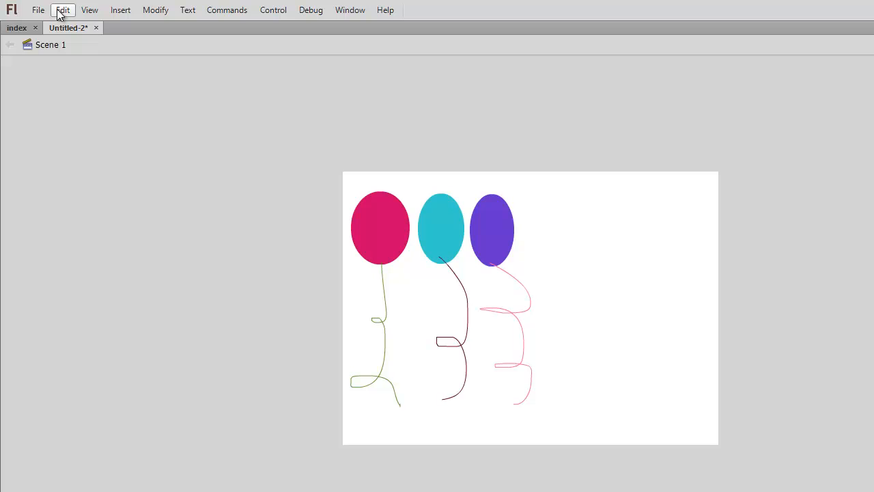
Start saving the drawing under a new name and create a folder named ch1 inside Documents > 224
click(36, 12)
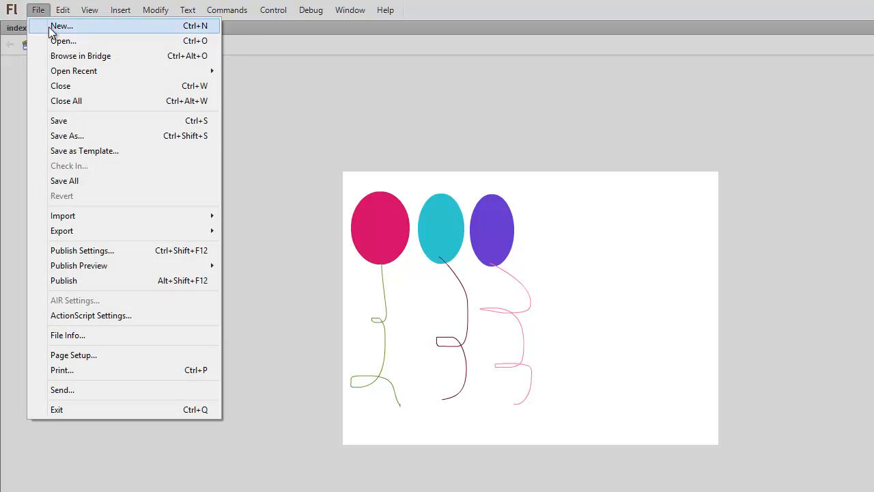
click(88, 137)
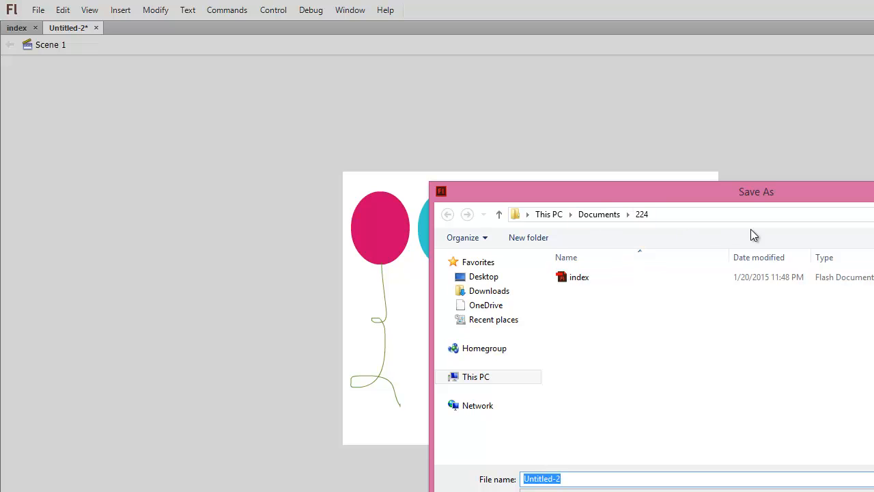
click(526, 238)
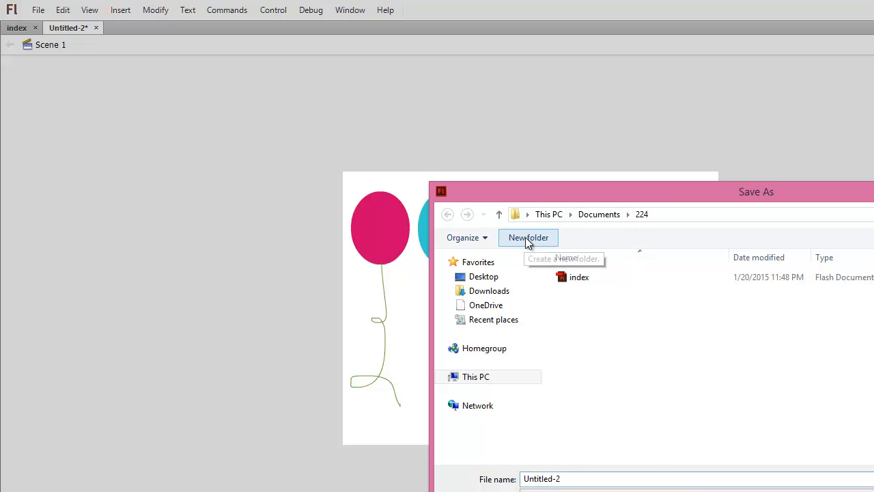
text(ch1)
key(Return)
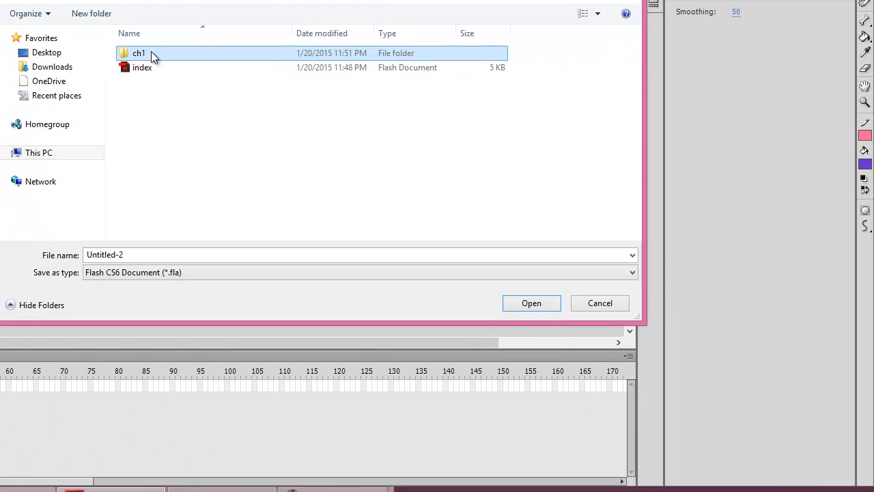
Save the drawing as balloons in the ch1 folder, as a Flash CS6 Document
double_click(480, 228)
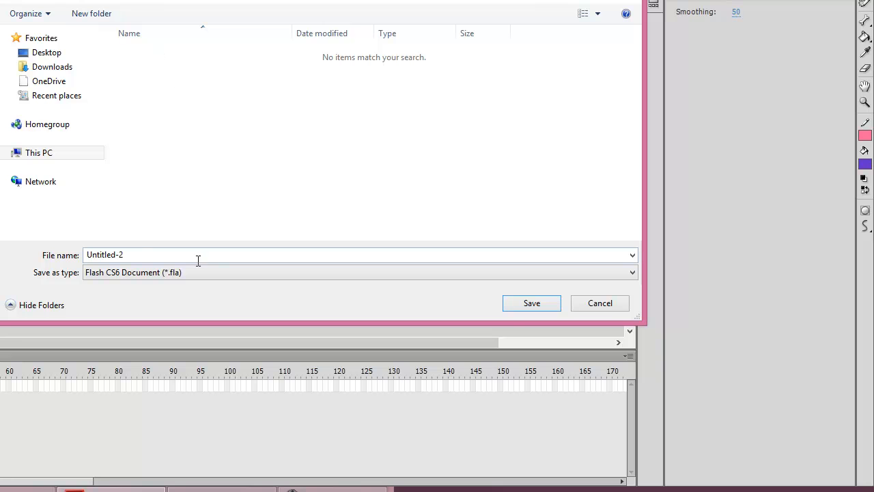
double_click(149, 252)
text(bl)
key(BackSpace)
text(alloons)
key(Return)
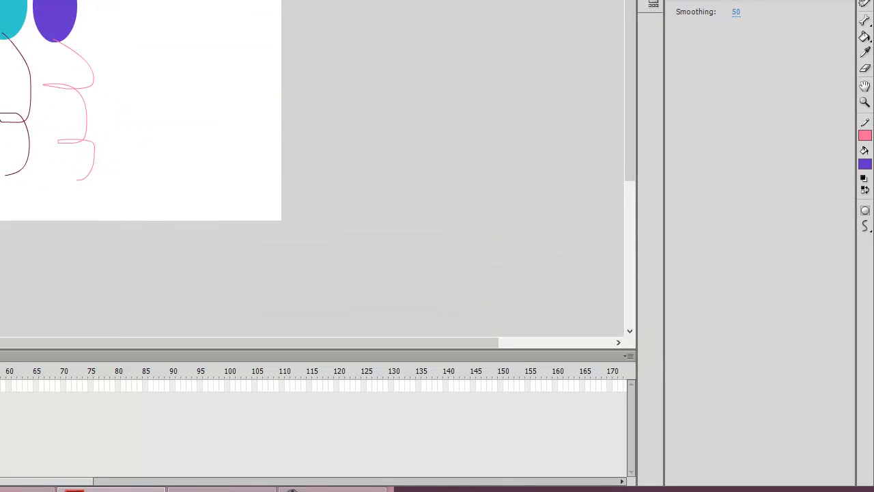
Switch to the index document and check the folder and file name in the Balloons text's link
key(ctrl+Tab)
key(v)
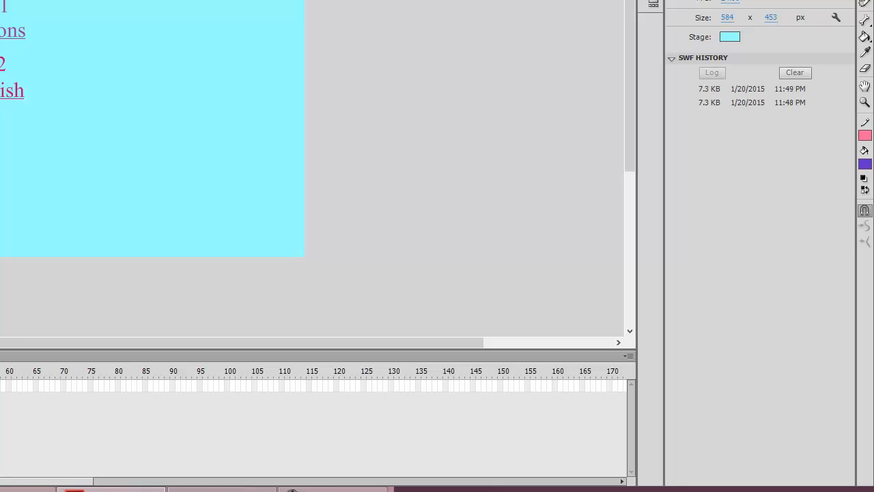
click(4, 36)
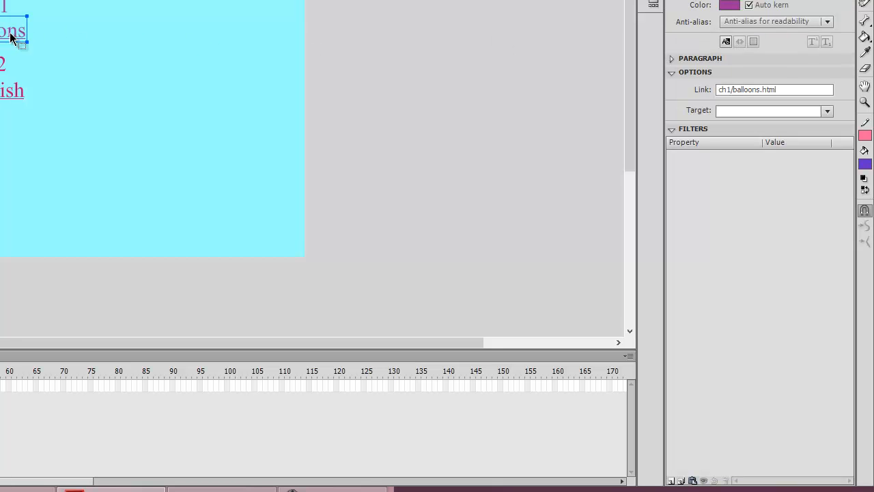
drag(782, 90, 759, 87)
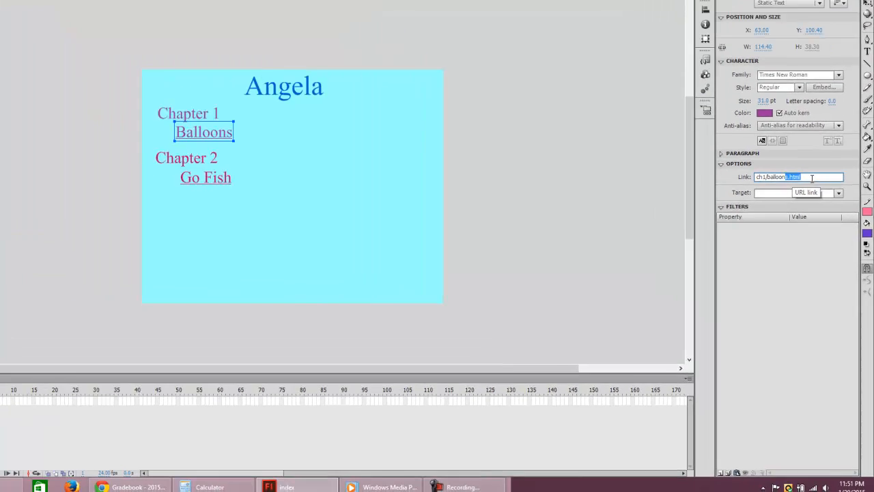
Return to the balloons document and examine the contents of the ch1 folder in File Explorer
click(43, 19)
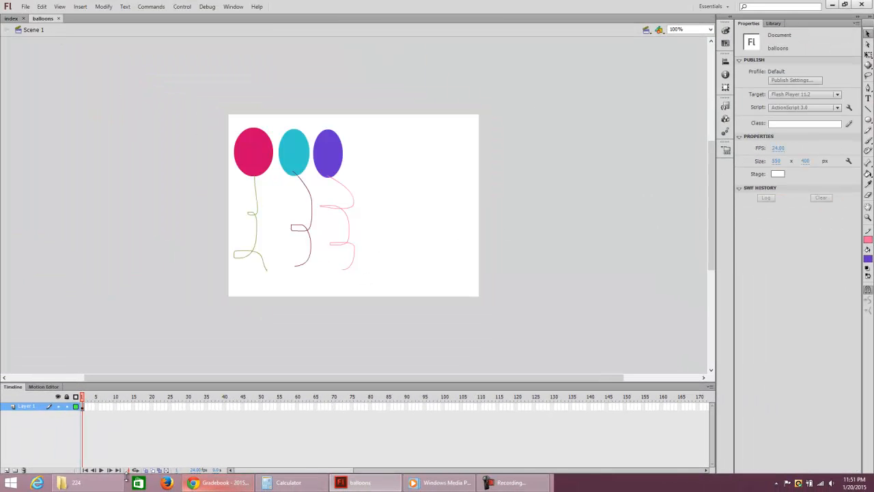
click(75, 482)
double_click(149, 97)
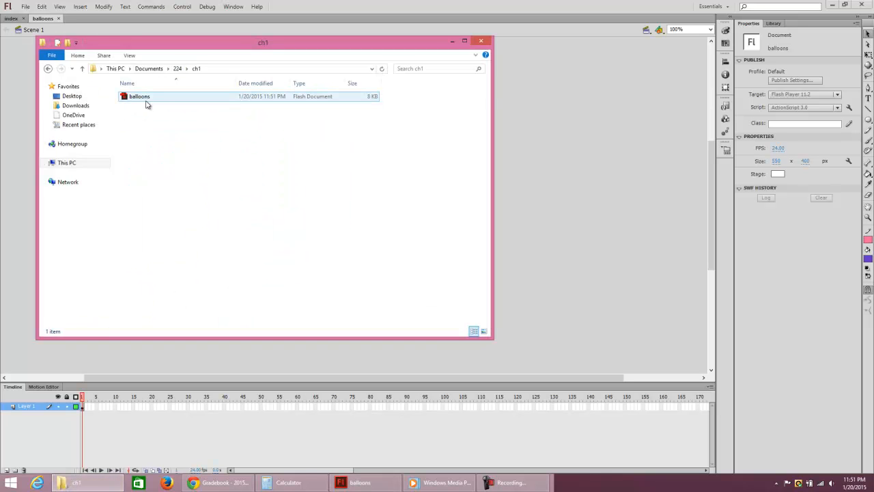
click(543, 332)
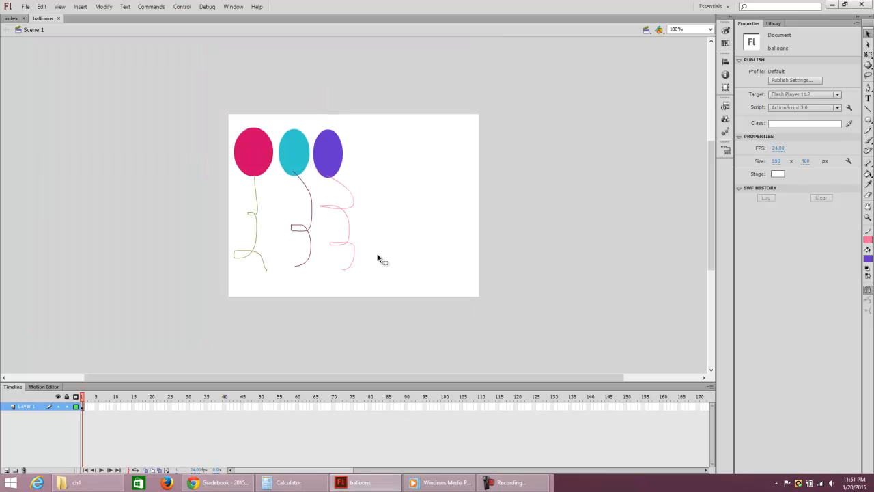
Publish the balloons document
click(26, 7)
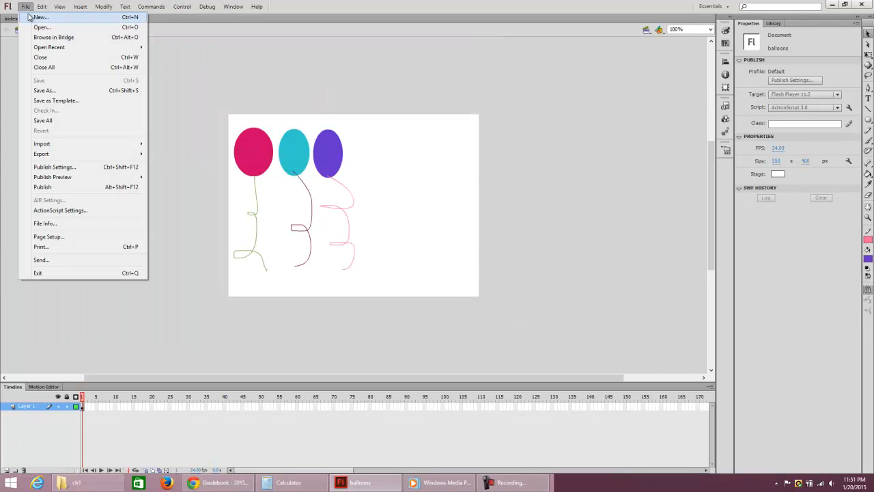
click(50, 187)
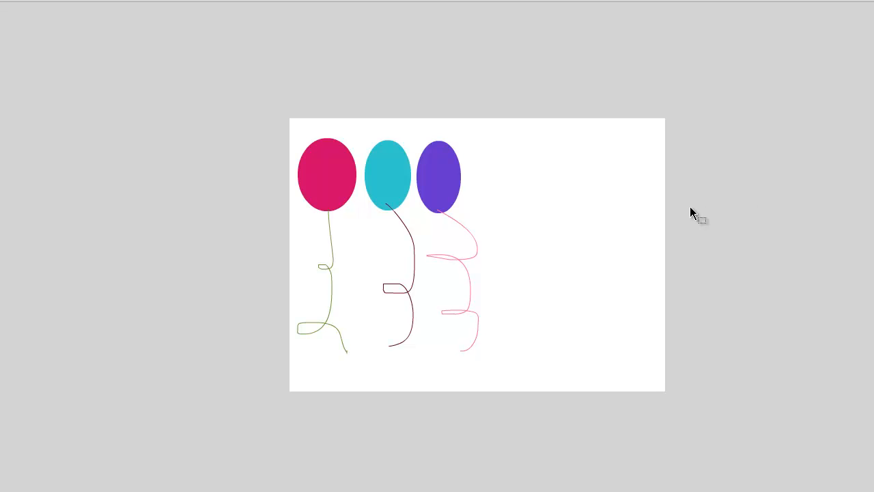
Check the balloons document's save location without saving again, and switch back to the index document
click(25, 6)
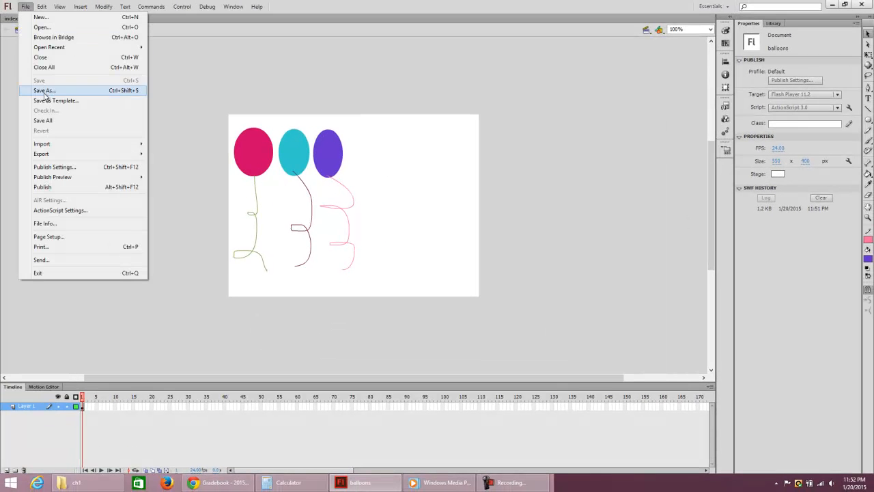
click(43, 90)
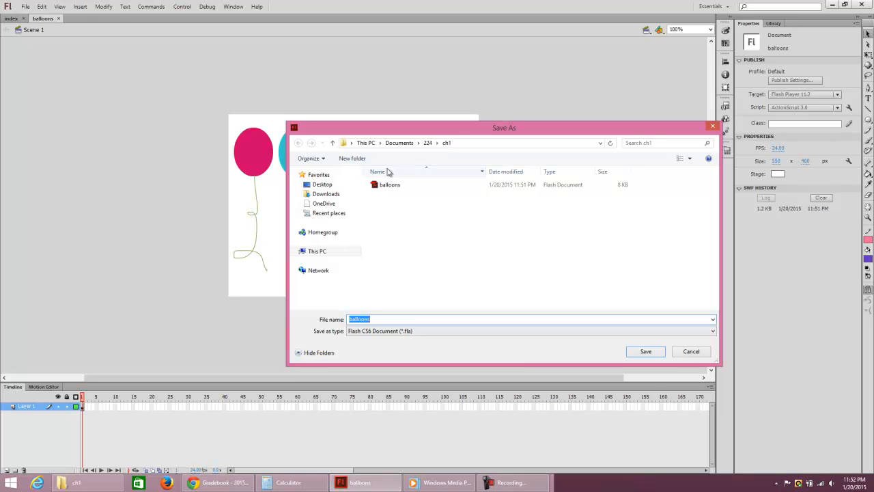
click(693, 352)
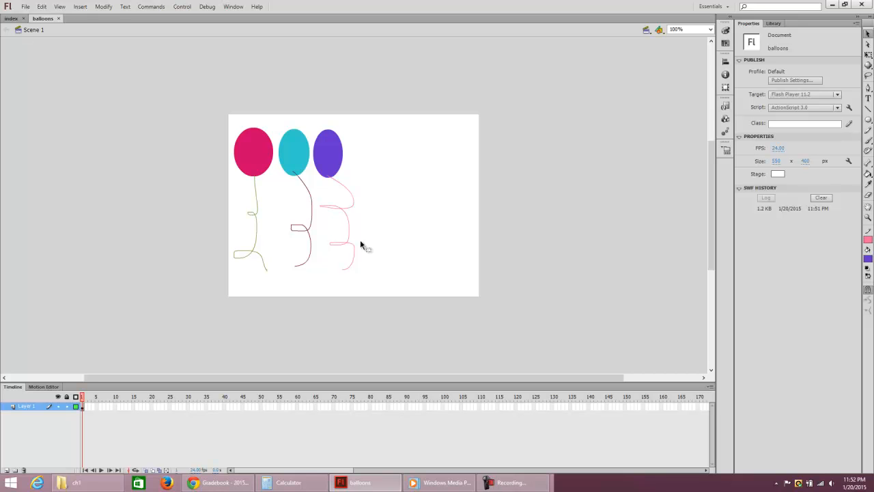
click(10, 18)
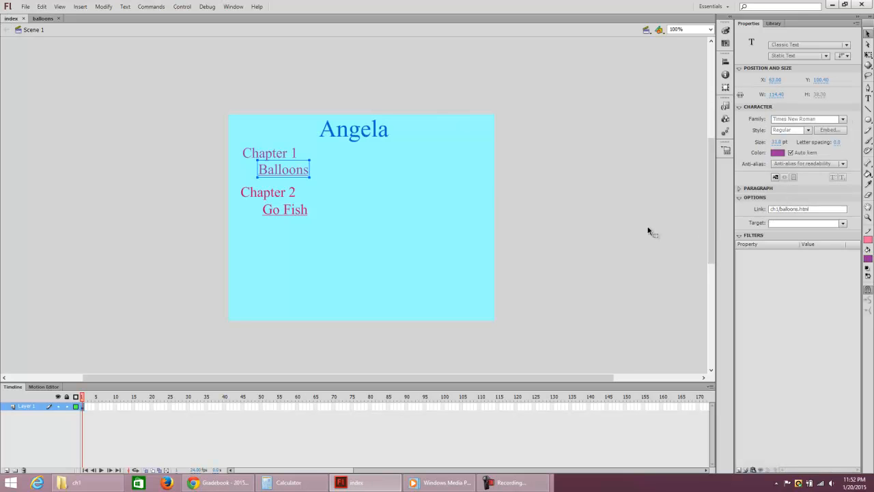